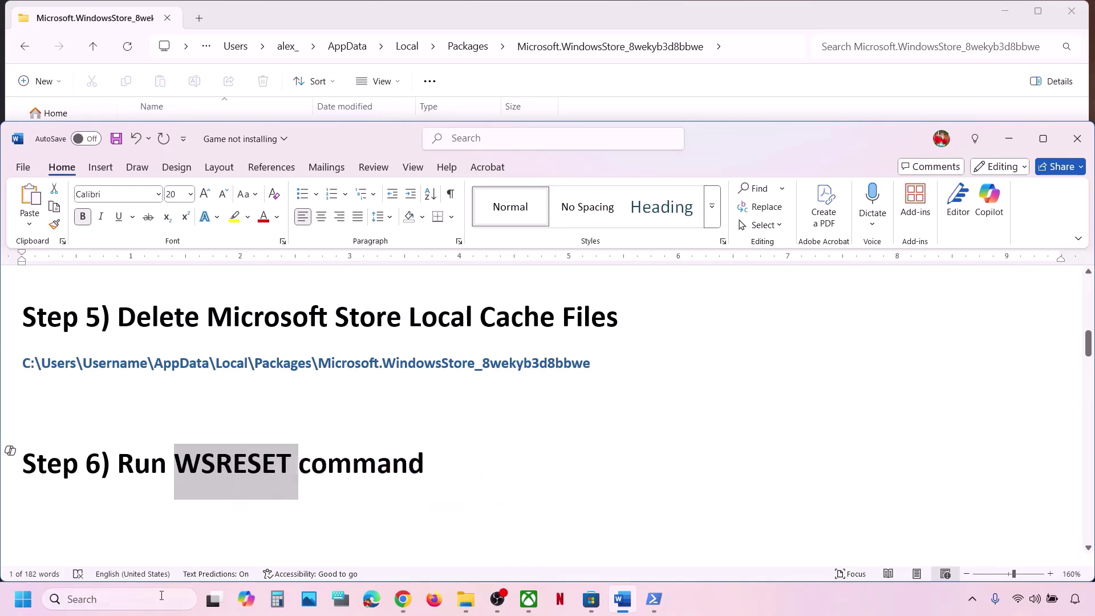
# Run the WSRESET command from Windows Search to clear the Microsoft Store cache.
pyautogui.write('WSRESET')
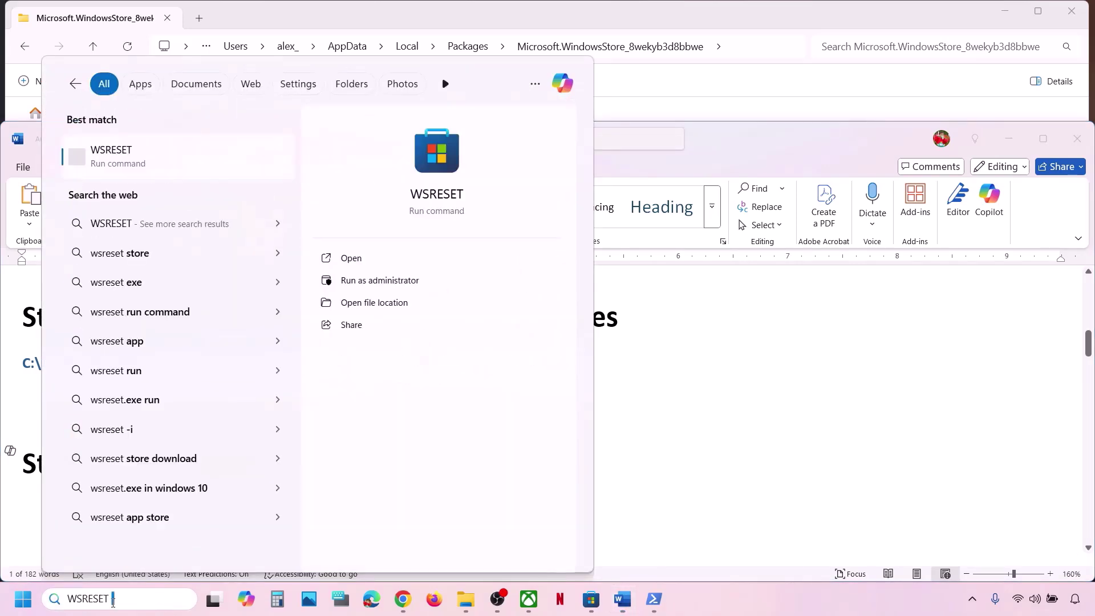
pyautogui.hotkey('ctrl', 'a')
pyautogui.click(112, 160)
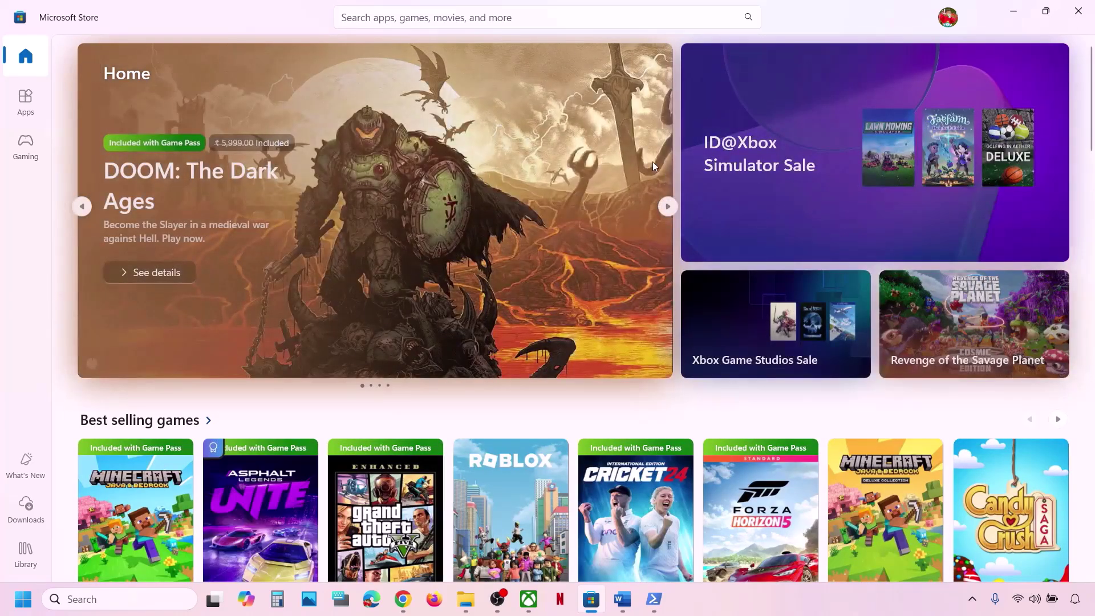
# Minimize the relaunched Store and highlight the Step 7 heading in the Word guide.
pyautogui.click(1021, 13)
pyautogui.scroll(-3, 219, 383)
pyautogui.moveTo(155, 426); pyautogui.dragTo(506, 416)
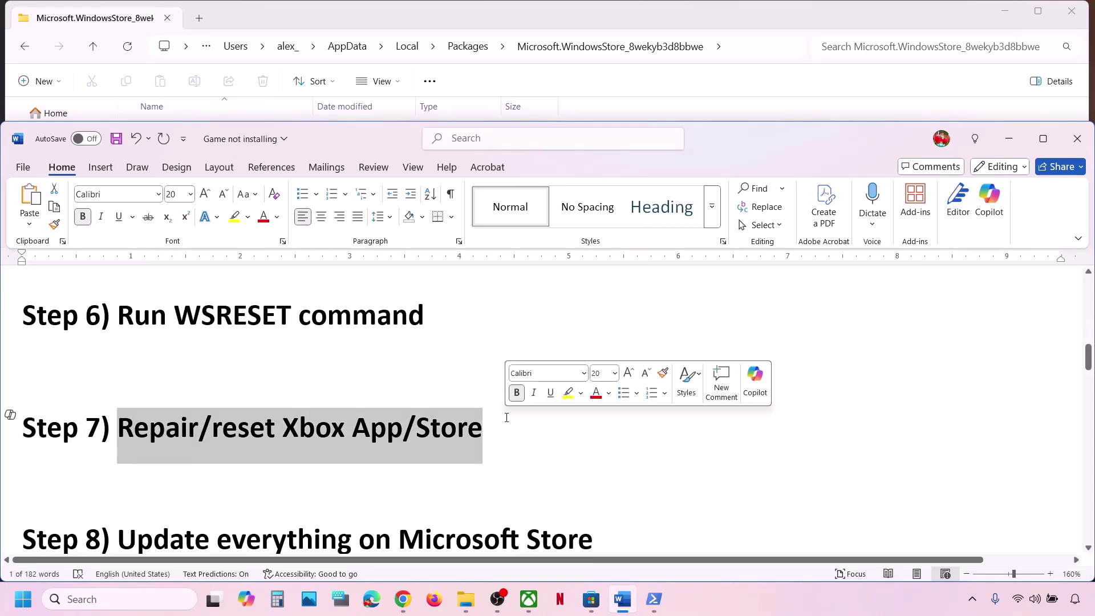
# Find the Xbox app with a search for 'xbox' and open its App settings page.
pyautogui.click(154, 600)
pyautogui.write('xbox')
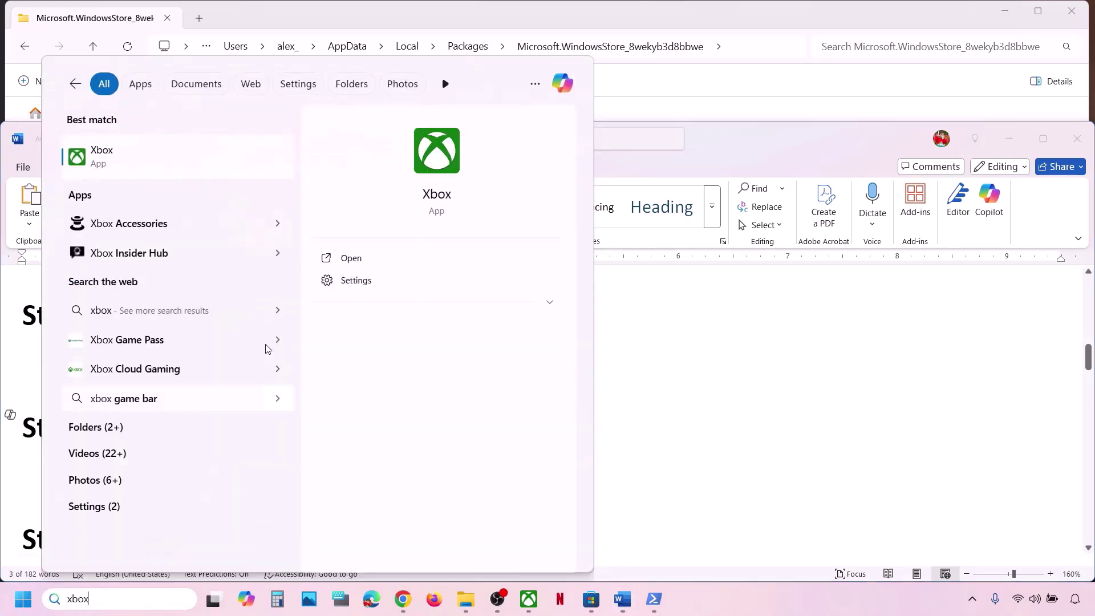
pyautogui.rightClick(136, 161)
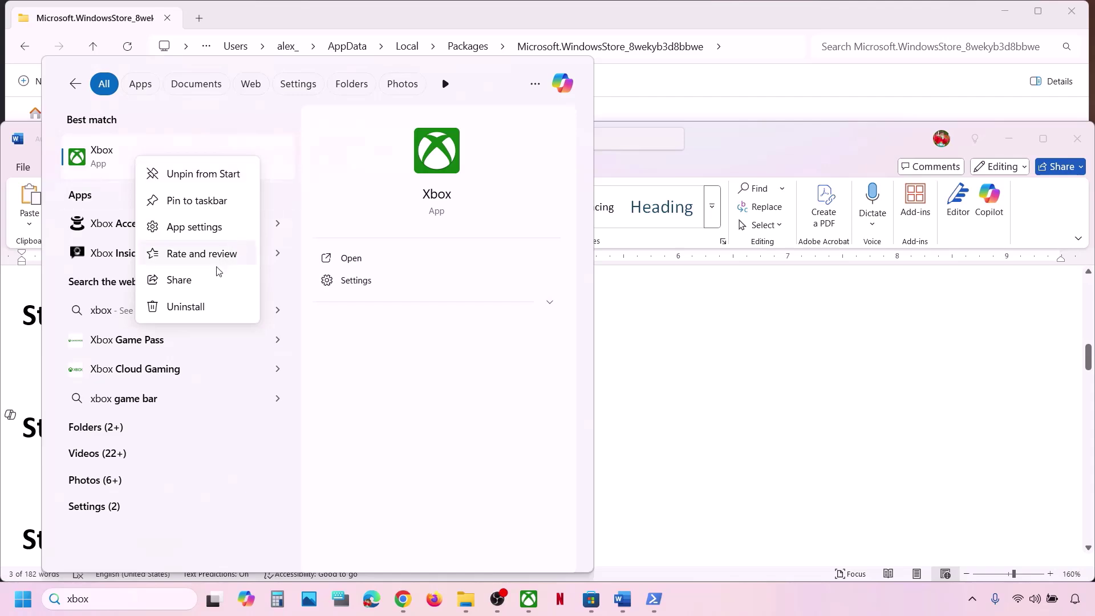
pyautogui.click(205, 227)
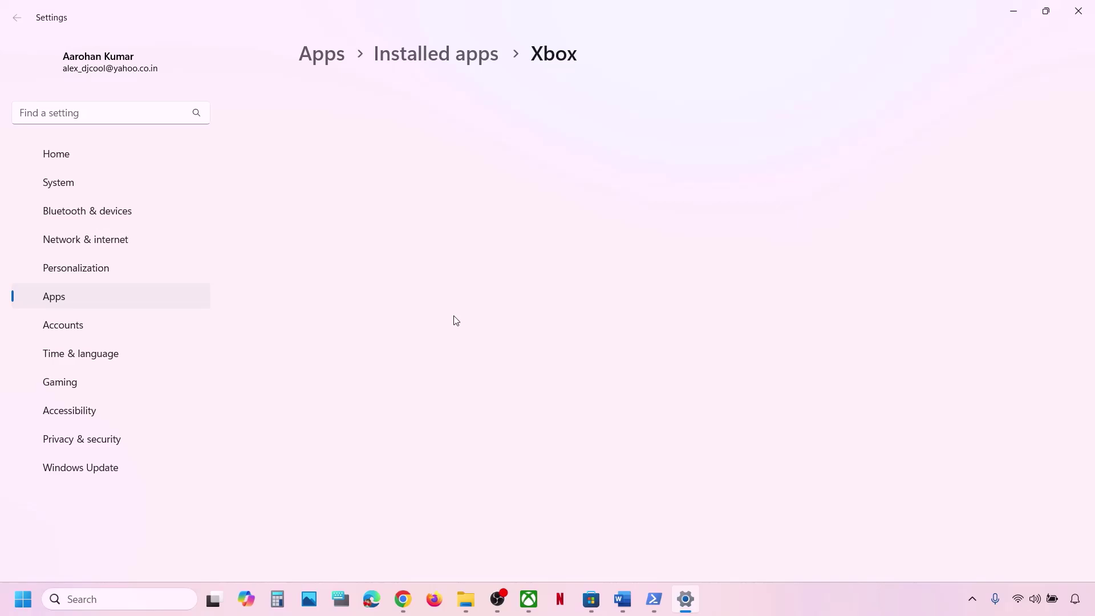
# Repair the Xbox app, then reset it and confirm the reset.
pyautogui.scroll(-10, 453, 319)
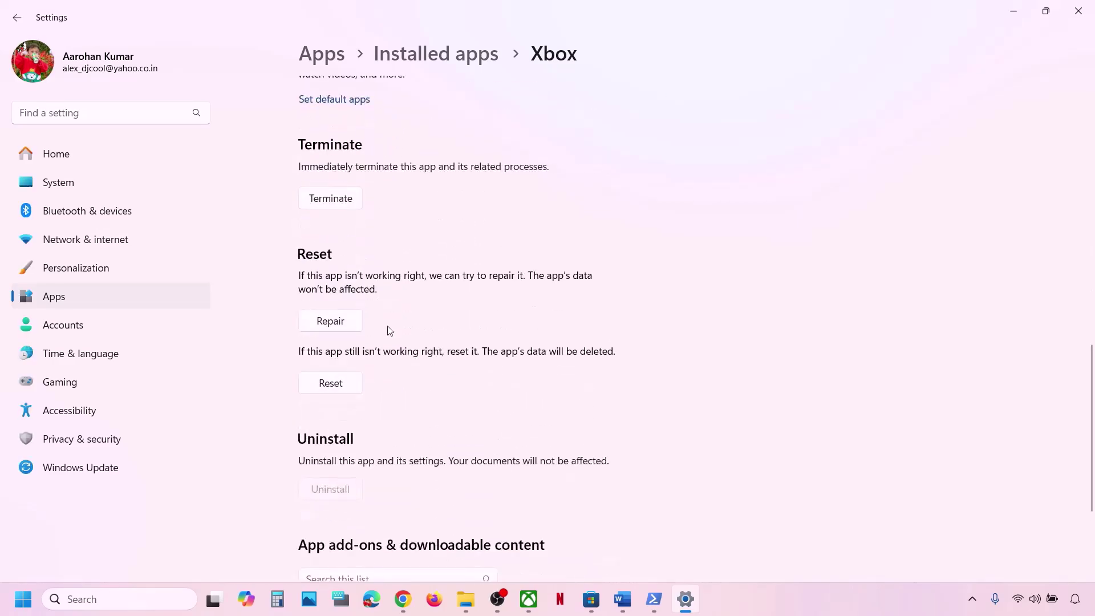
pyautogui.click(330, 321)
pyautogui.click(334, 388)
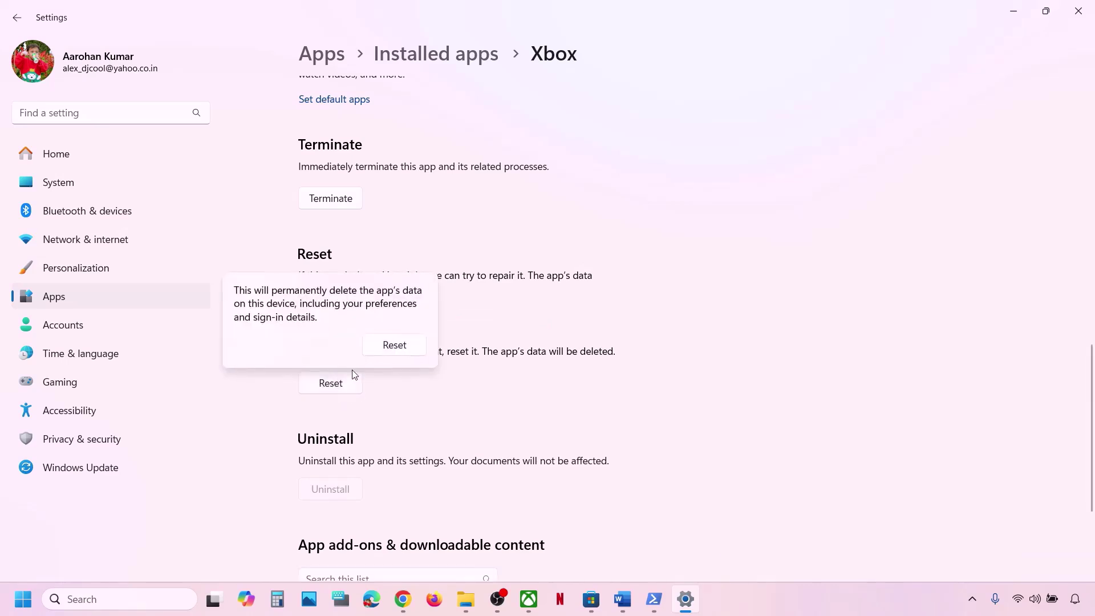
pyautogui.click(401, 344)
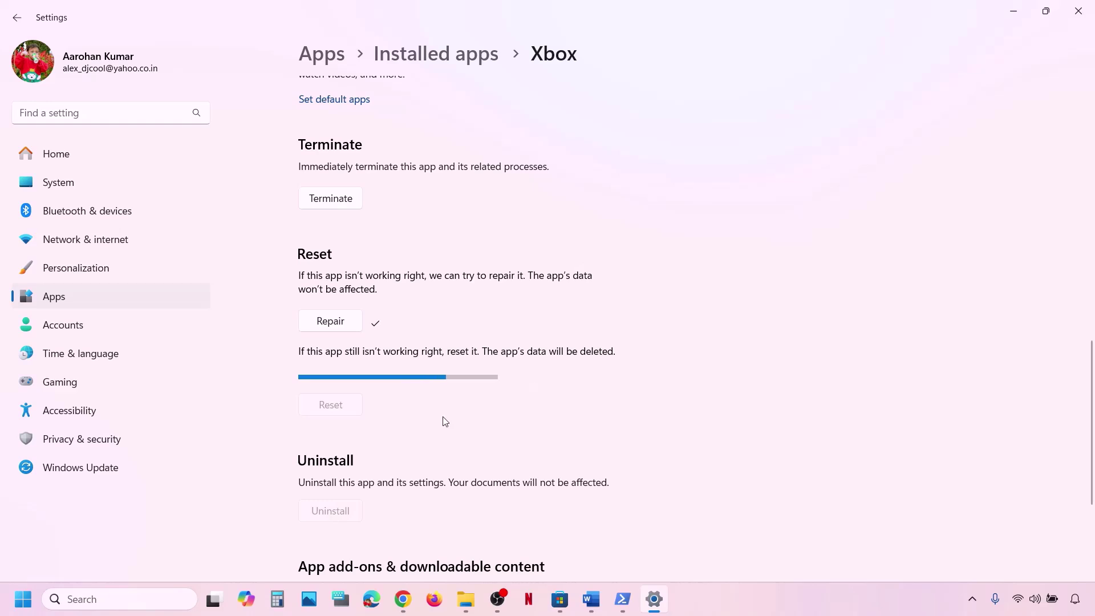
# Find Microsoft Store with a search for 'store' and open its App settings page.
pyautogui.click(120, 600)
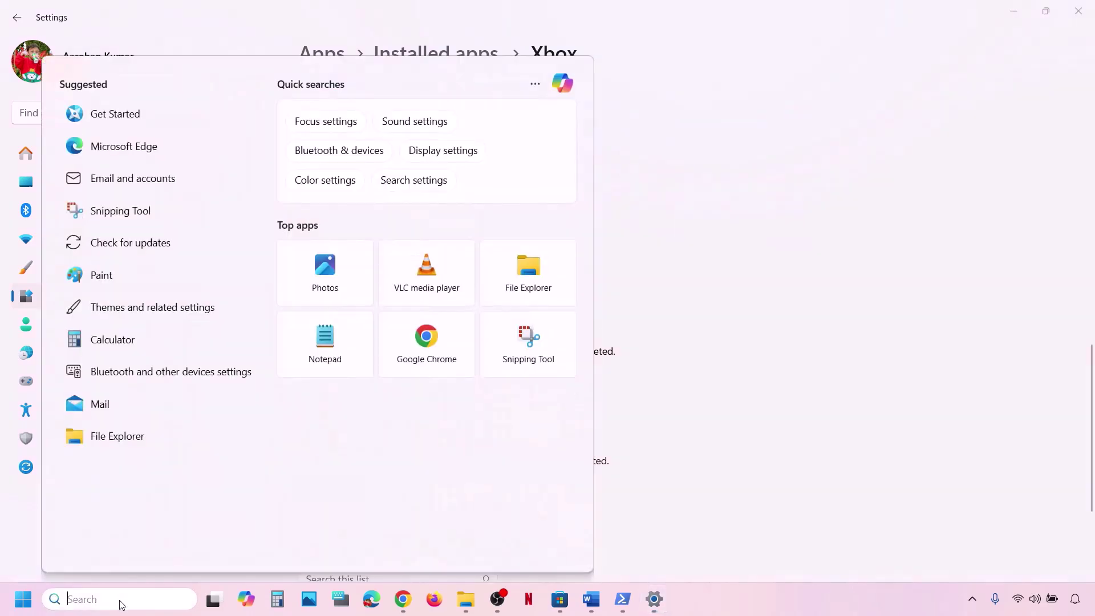
pyautogui.write('store')
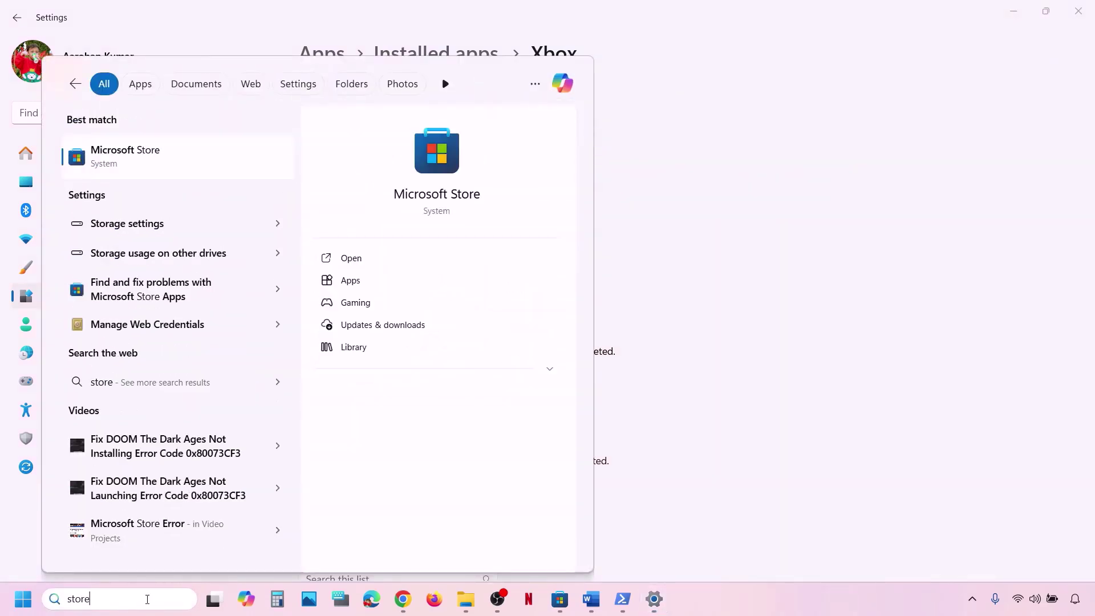
pyautogui.rightClick(181, 169)
pyautogui.click(227, 234)
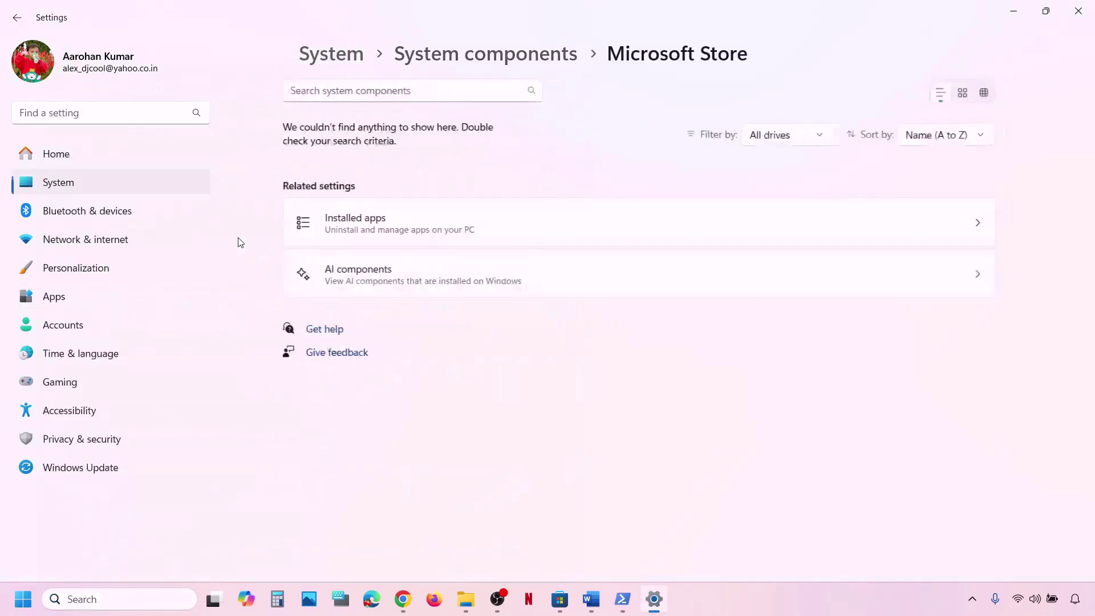
# Repair Microsoft Store, reset it with confirmation, and return to the Word guide.
pyautogui.scroll(-10, 411, 313)
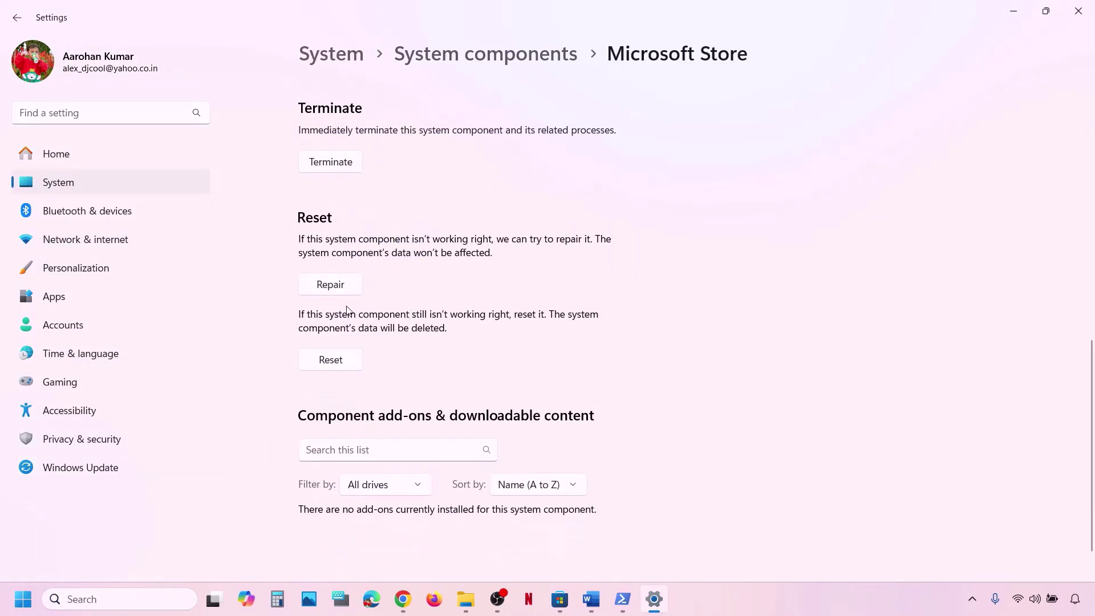
pyautogui.click(328, 288)
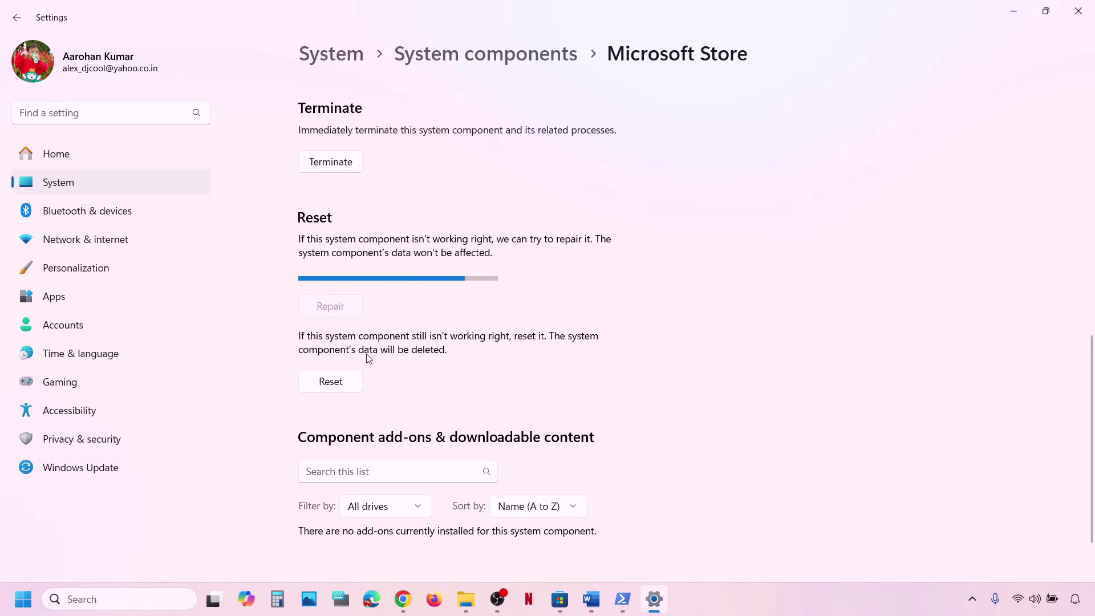
pyautogui.click(340, 364)
pyautogui.click(395, 321)
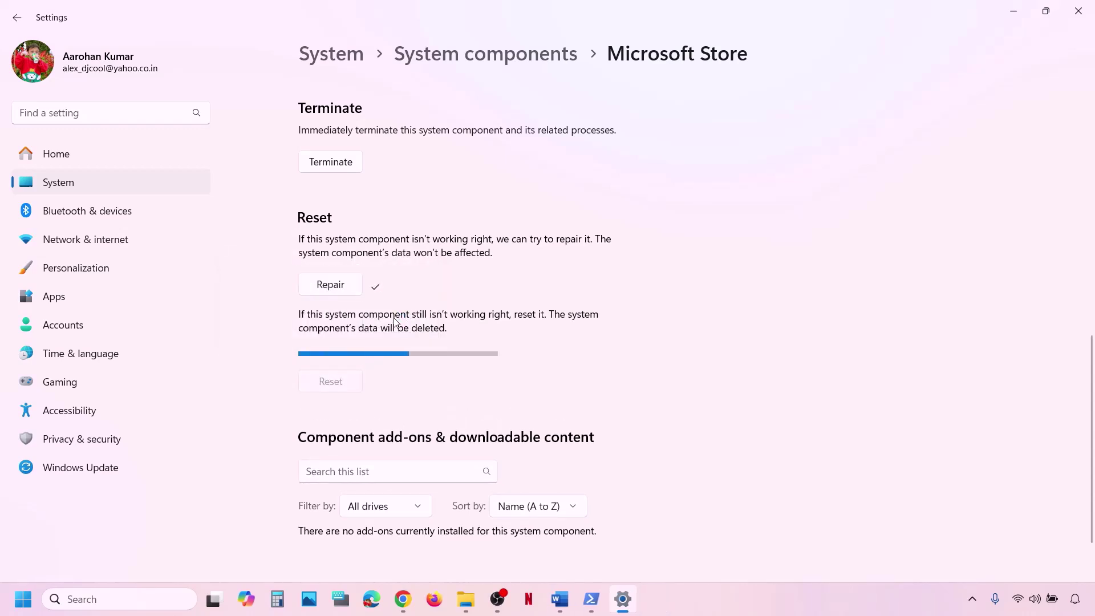
pyautogui.click(561, 596)
pyautogui.scroll(-3, 543, 502)
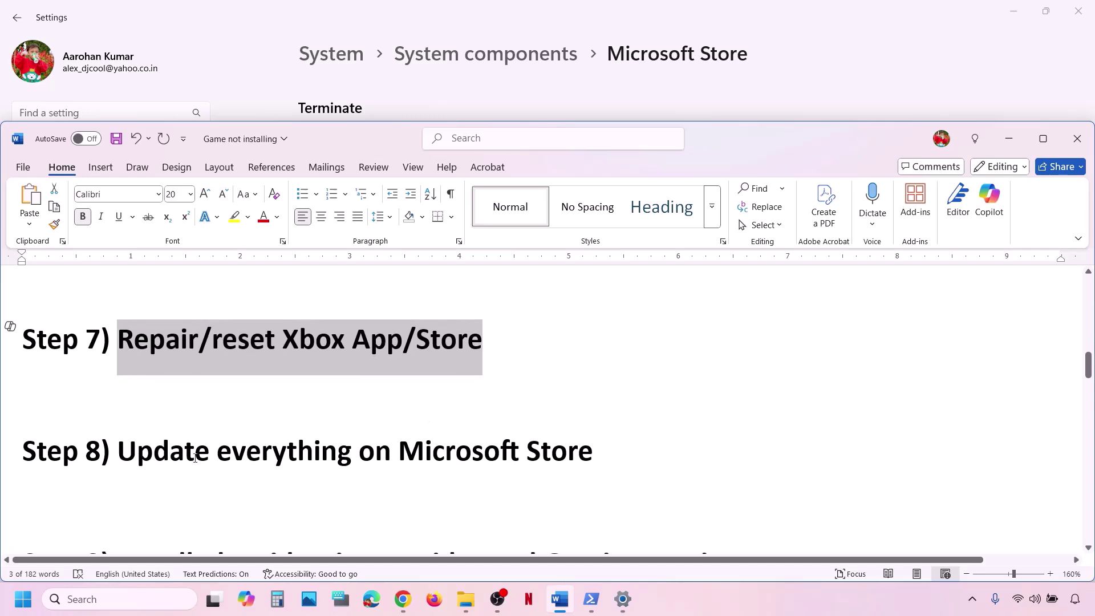
# Highlight the Step 8 heading in the guide and launch Microsoft Store from search.
pyautogui.moveTo(185, 455); pyautogui.dragTo(23, 381)
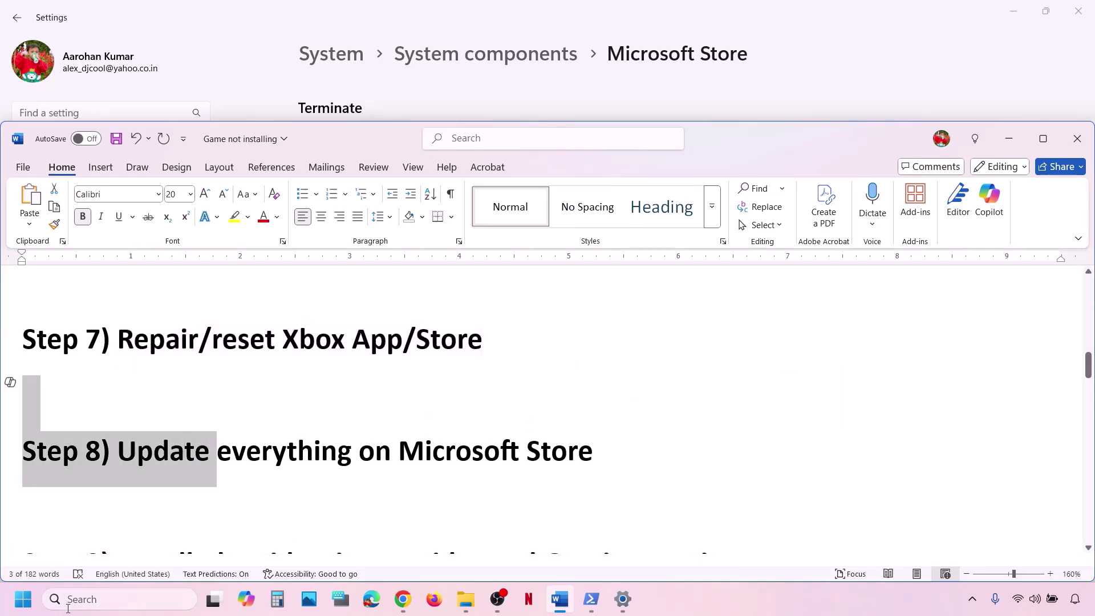
pyautogui.click(80, 597)
pyautogui.write('store')
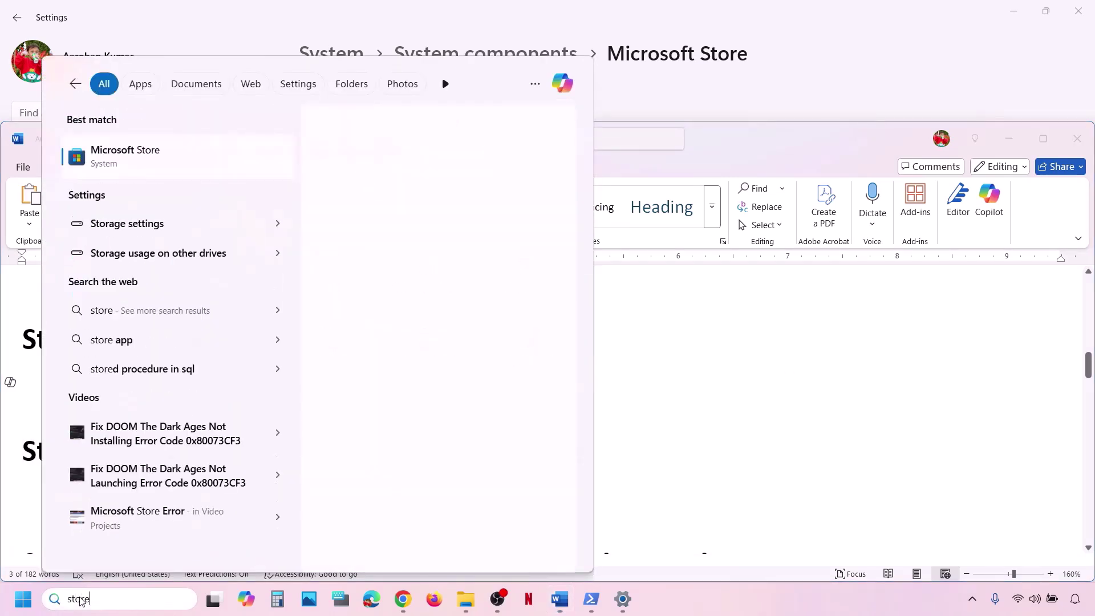
pyautogui.click(157, 151)
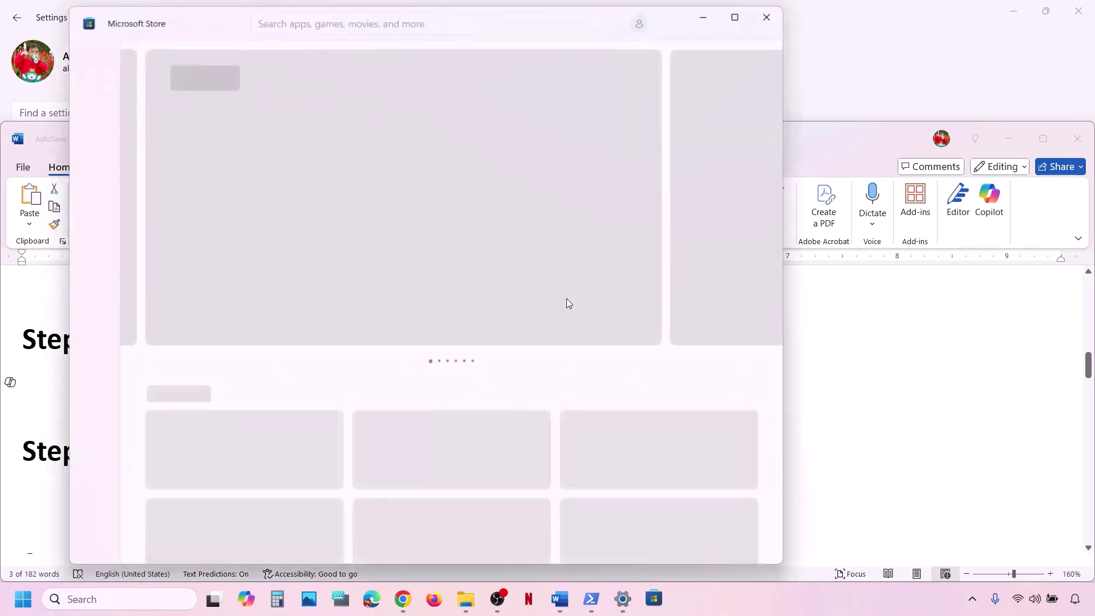
# Maximize the Store and check for updates on its Downloads page, then return to Word.
pyautogui.click(743, 11)
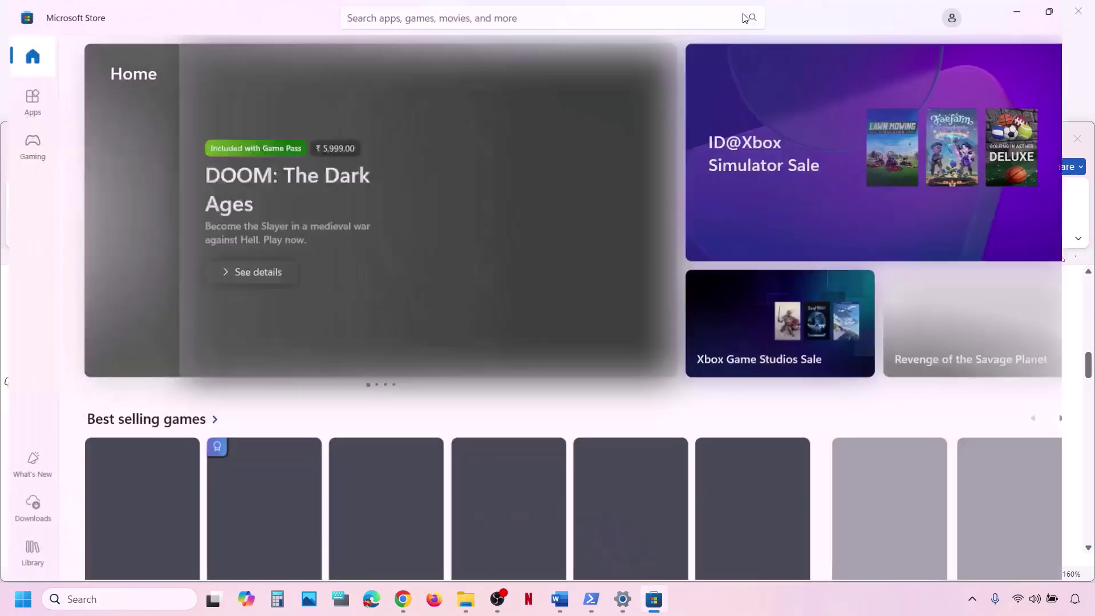
pyautogui.click(25, 524)
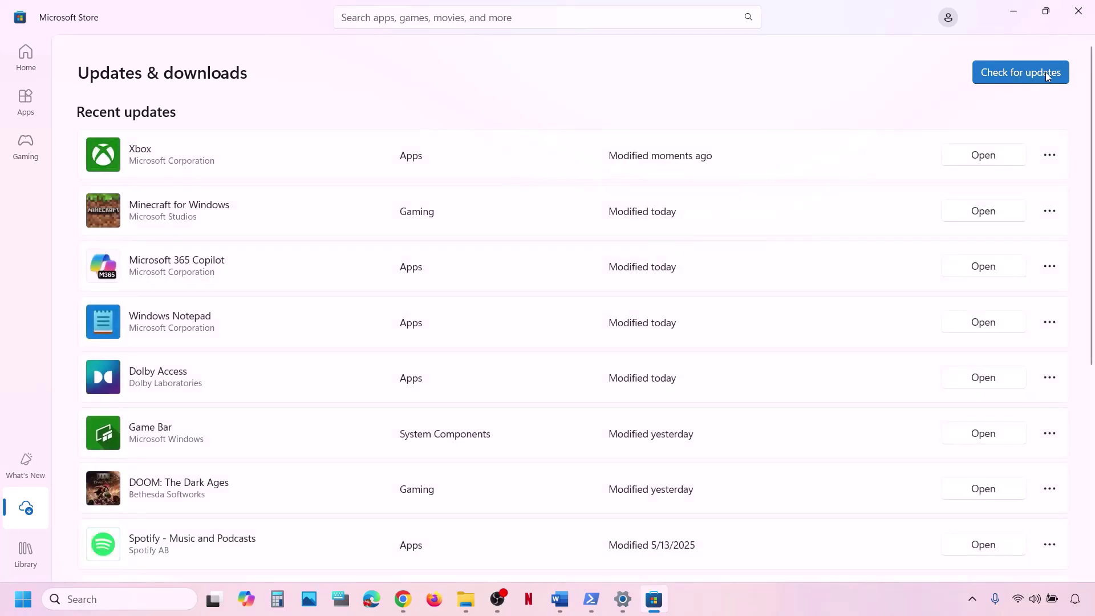
pyautogui.click(1047, 75)
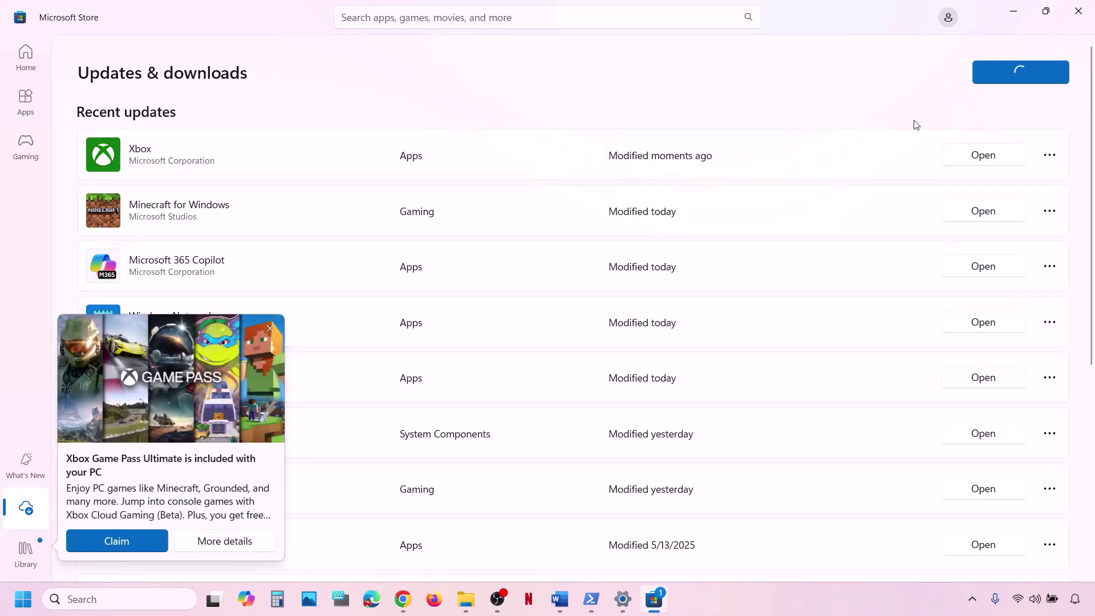
pyautogui.click(560, 599)
pyautogui.scroll(-2, 379, 431)
# Copy the Xbox Identity Provider link from the Word guide.
pyautogui.scroll(-2, 380, 431)
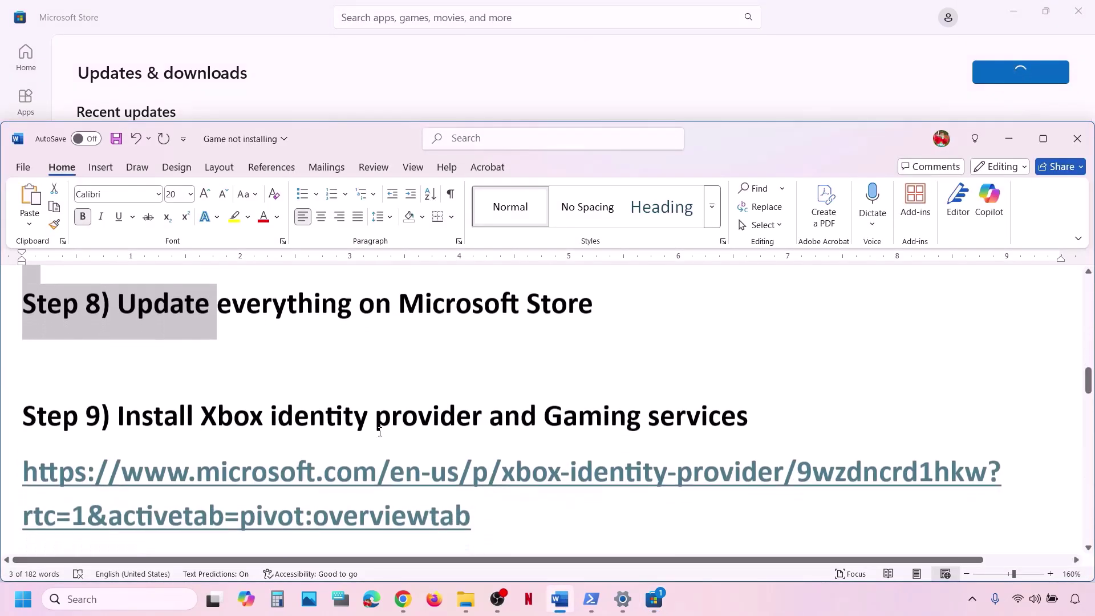
pyautogui.tripleClick(354, 466)
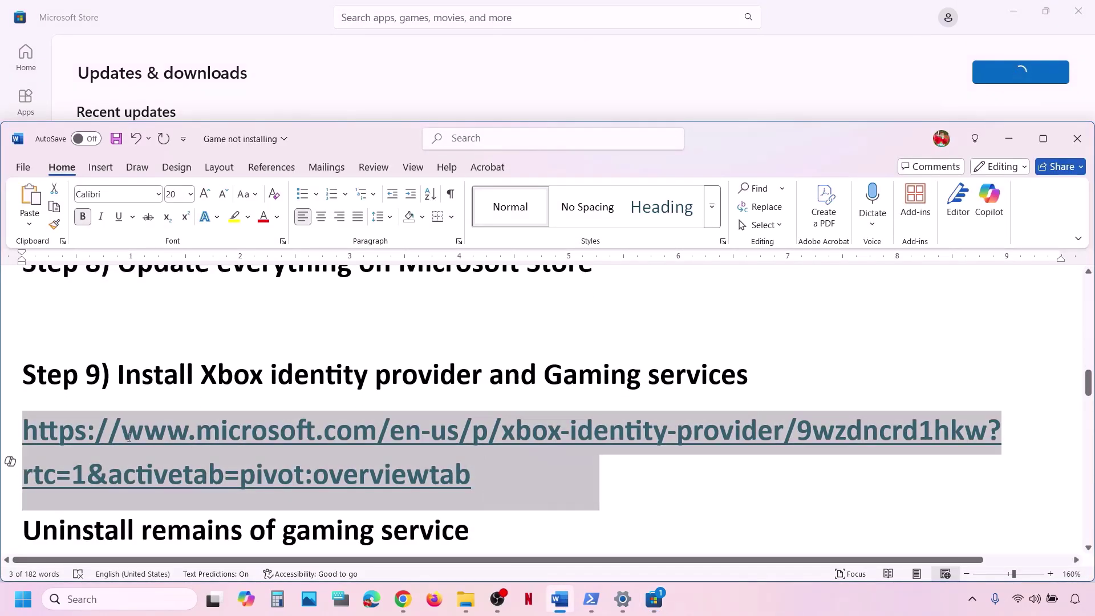
pyautogui.rightClick(391, 452)
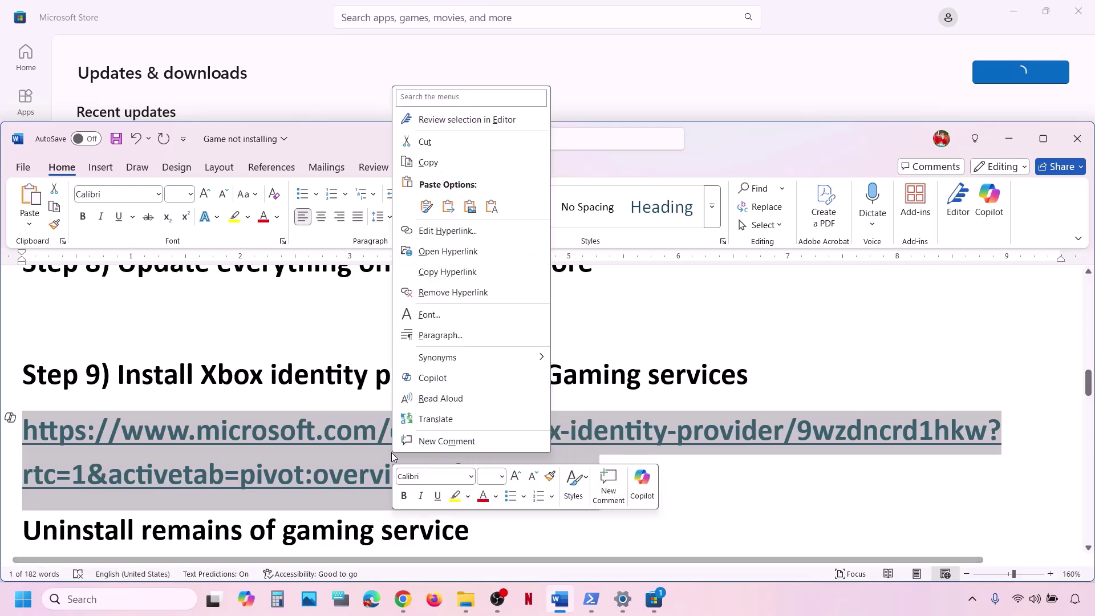
pyautogui.click(431, 166)
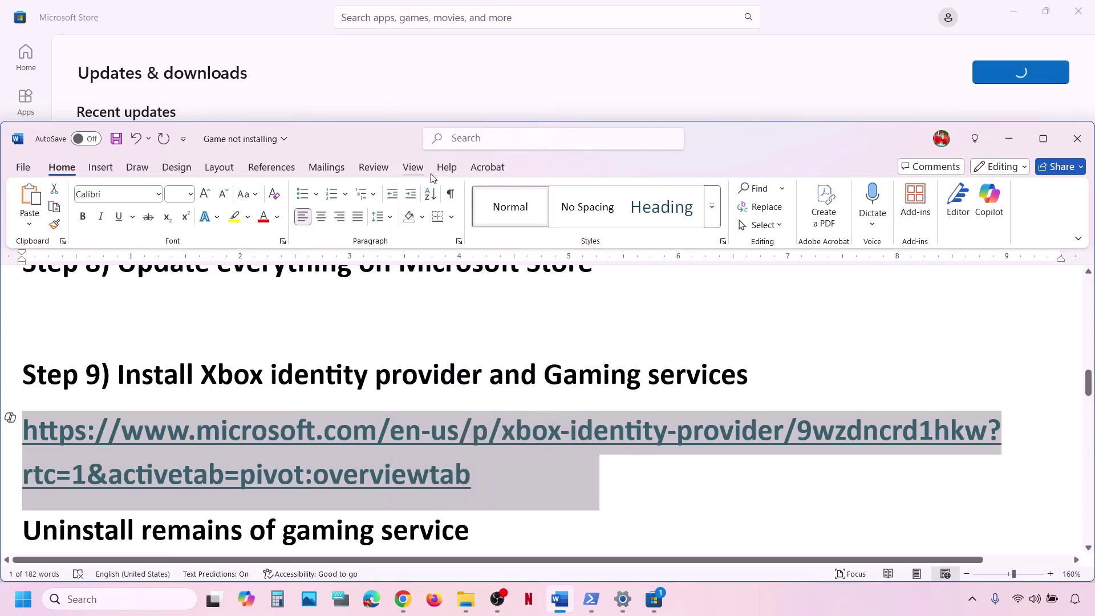
# Load the Xbox Identity Provider page in a new Chrome tab and open it in Microsoft Store.
pyautogui.click(402, 599)
pyautogui.click(209, 14)
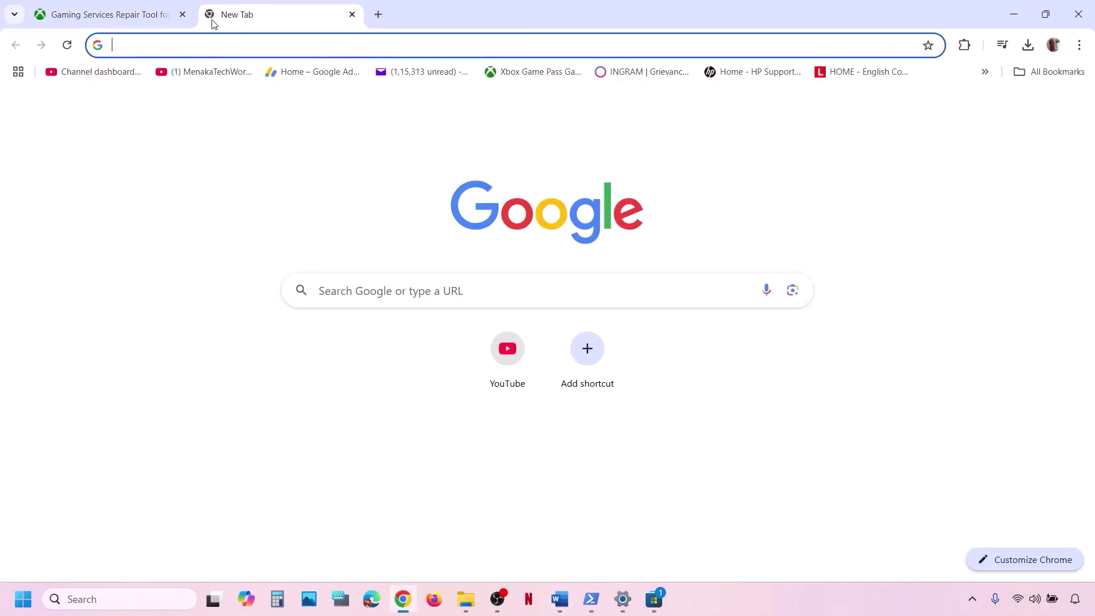
pyautogui.hotkey('ctrl', 'v')
pyautogui.press('Return')
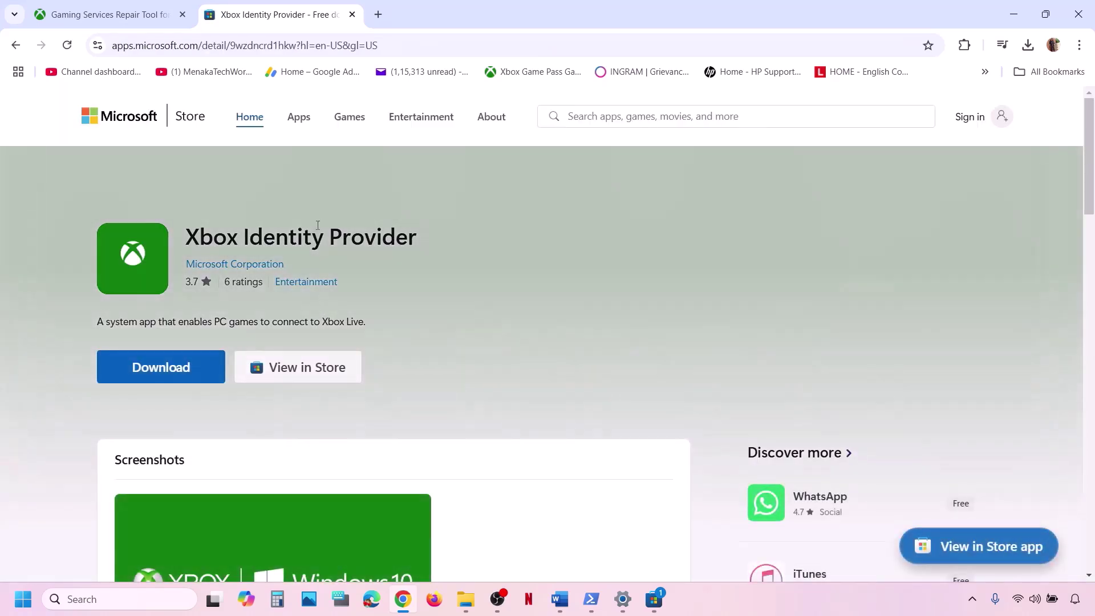
pyautogui.click(157, 374)
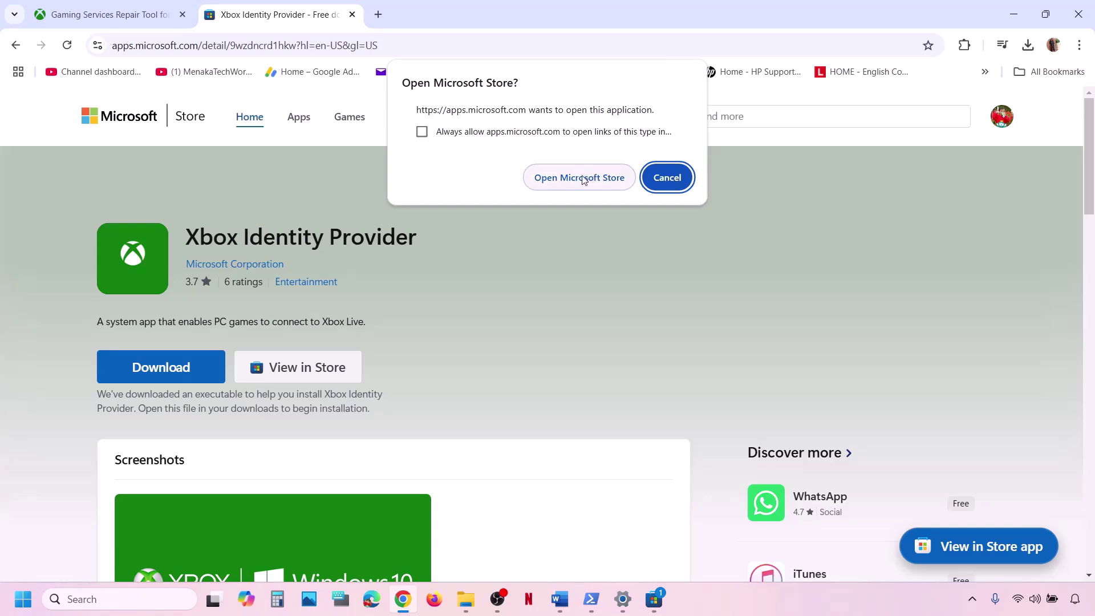
pyautogui.click(582, 180)
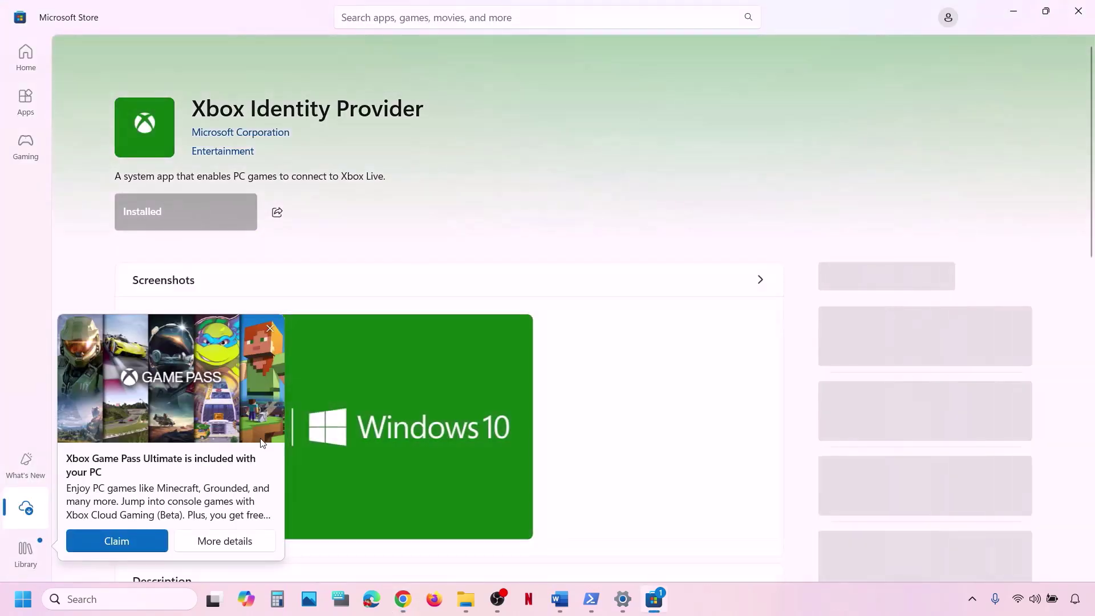
pyautogui.click(269, 329)
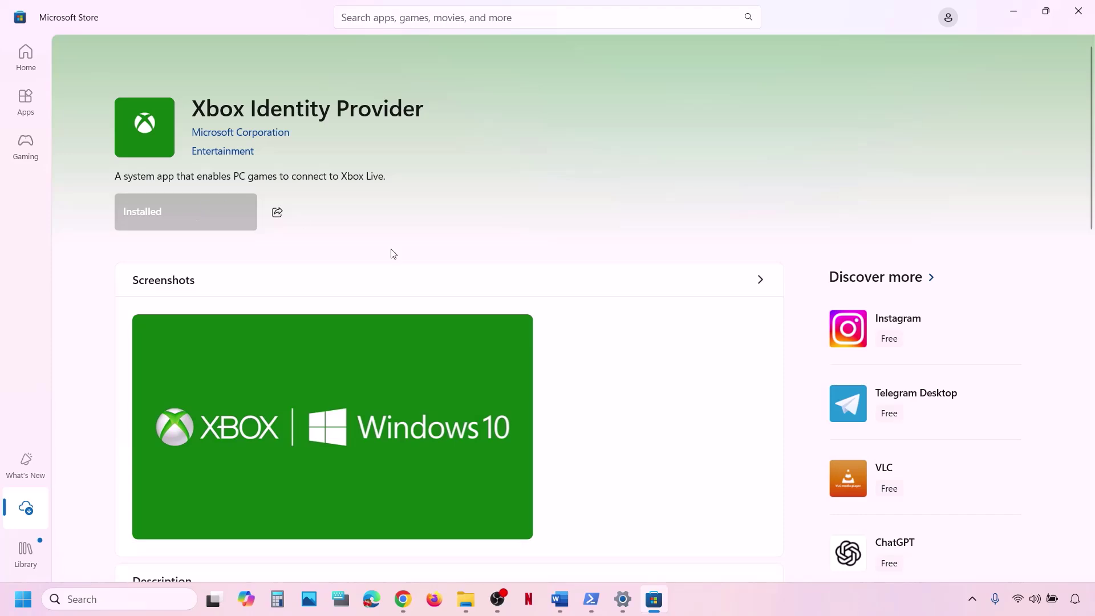
pyautogui.click(559, 600)
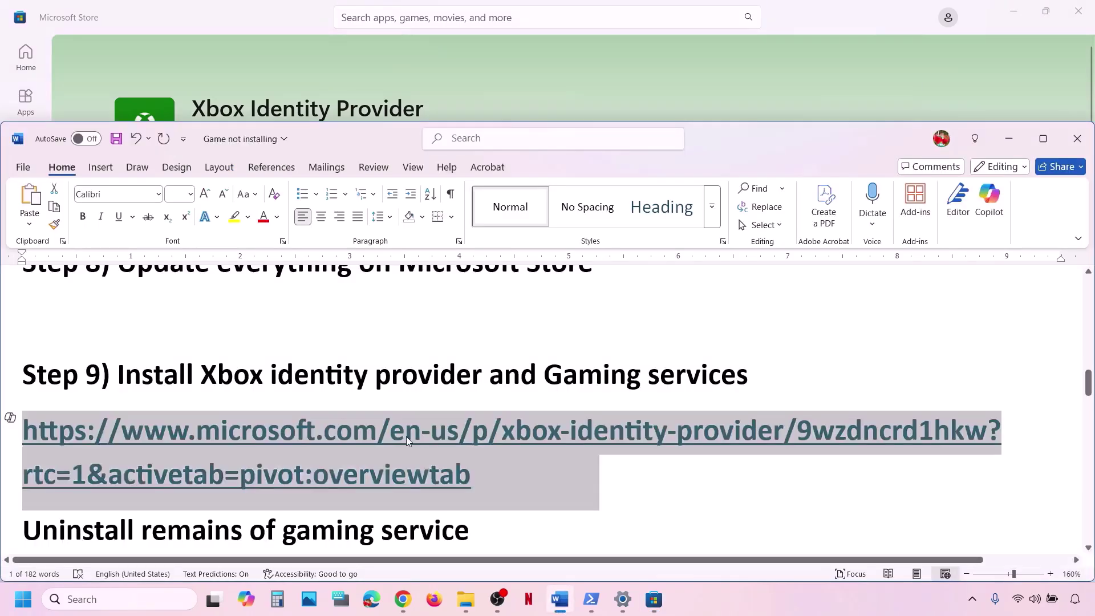
# Copy the get-appxpackage Microsoft.GamingServices removal command from the Word guide.
pyautogui.scroll(-3, 406, 436)
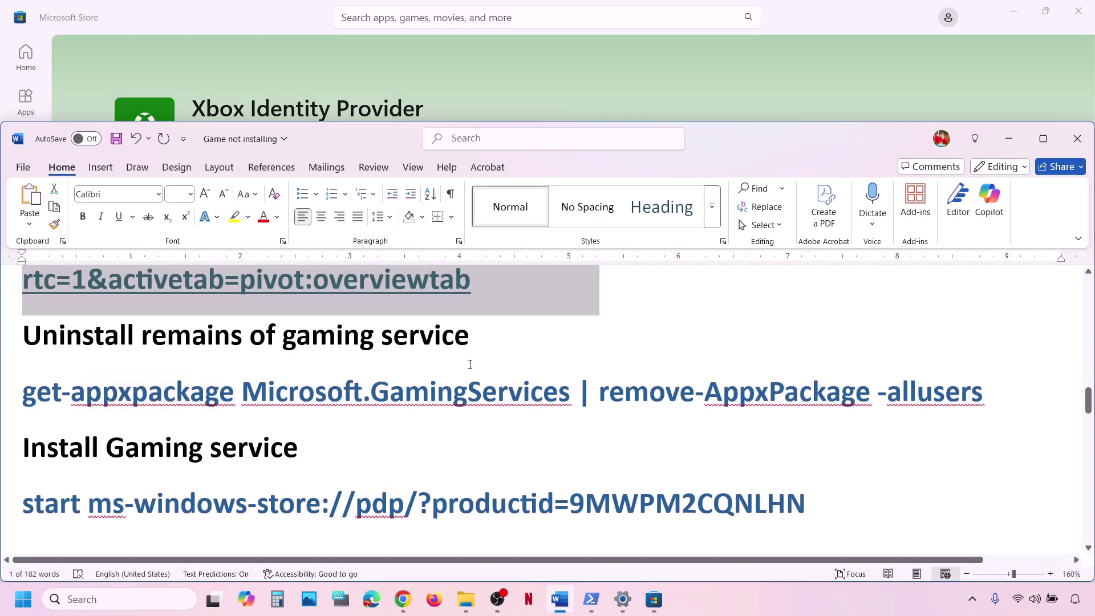
pyautogui.moveTo(1008, 386); pyautogui.dragTo(40, 397)
pyautogui.rightClick(40, 398)
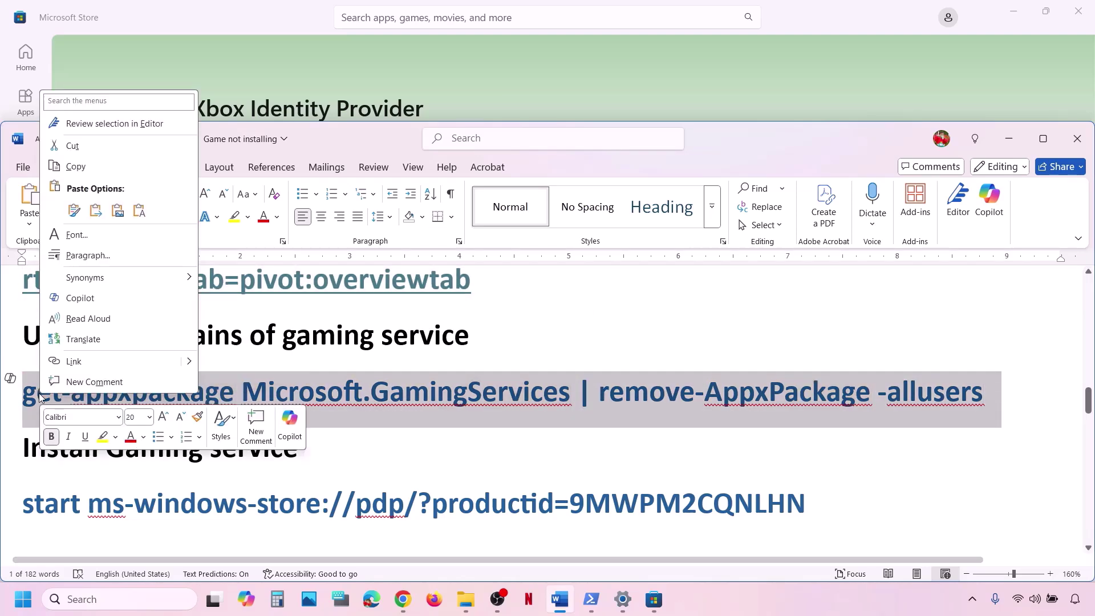
pyautogui.click(95, 168)
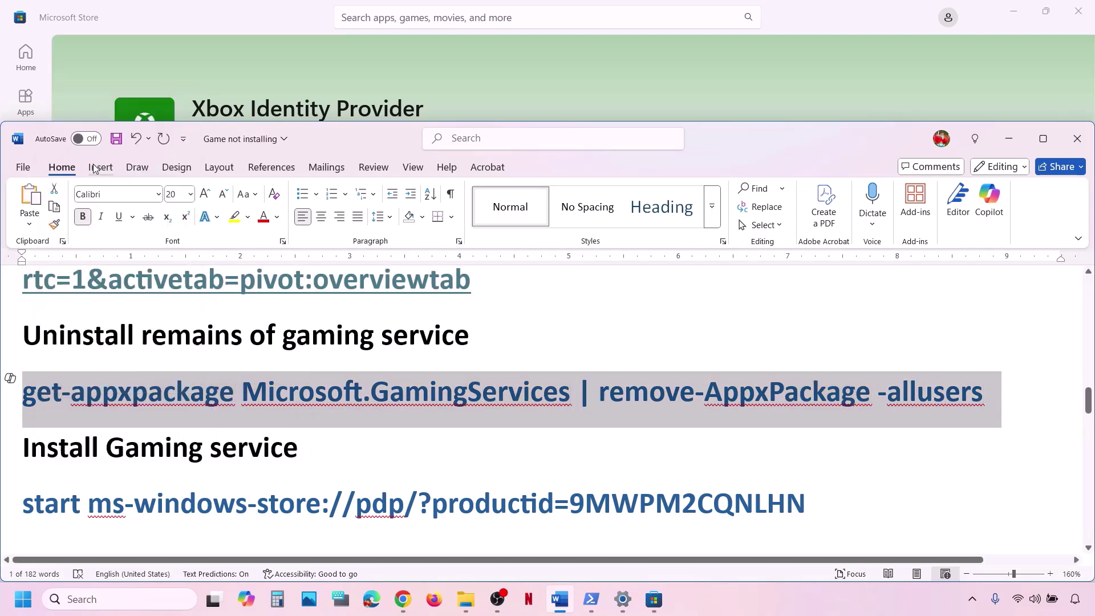
# Run the copied Gaming Services removal command in an administrator PowerShell window.
pyautogui.click(141, 595)
pyautogui.write('power')
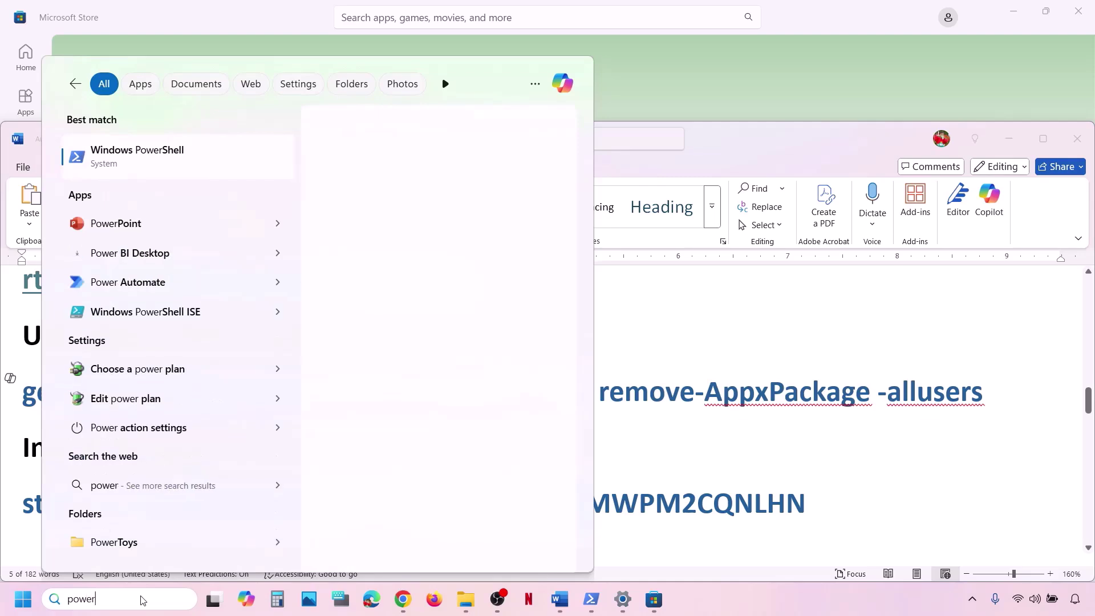
pyautogui.write('shell')
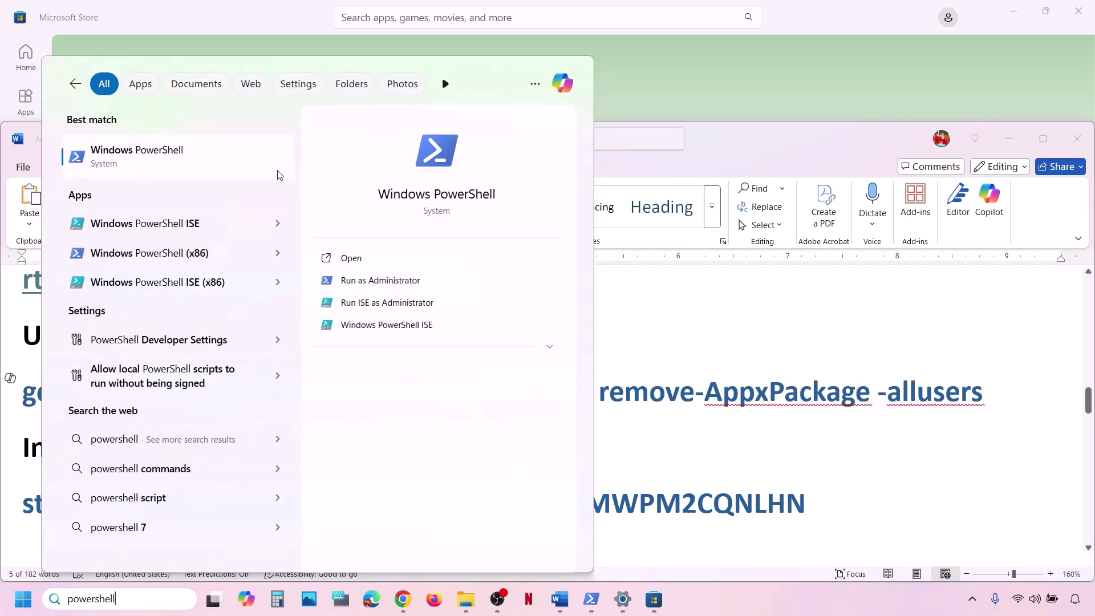
pyautogui.rightClick(206, 164)
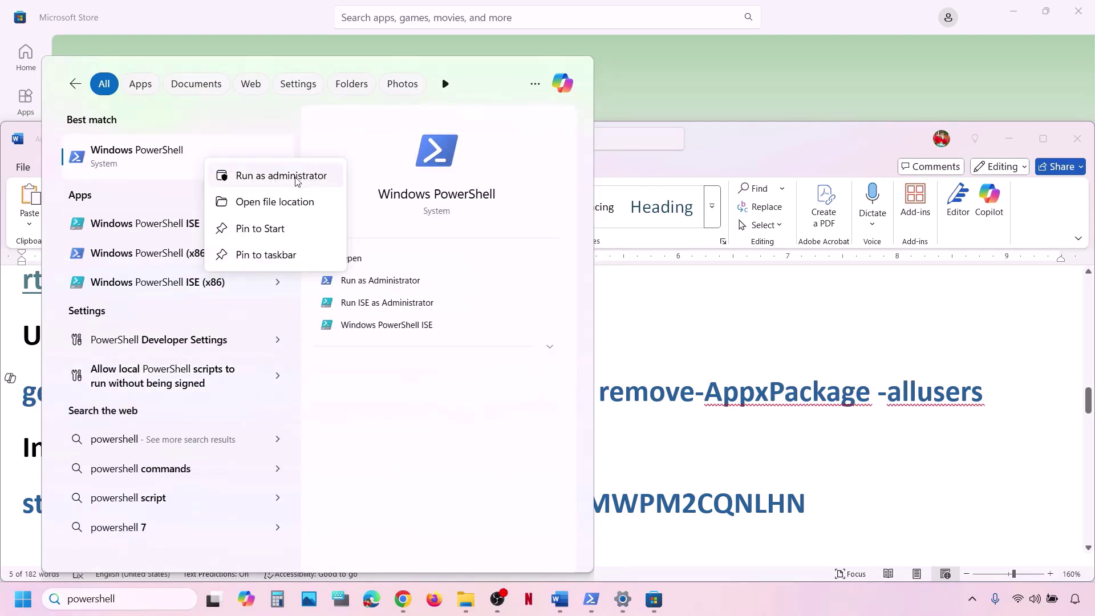
pyautogui.click(301, 177)
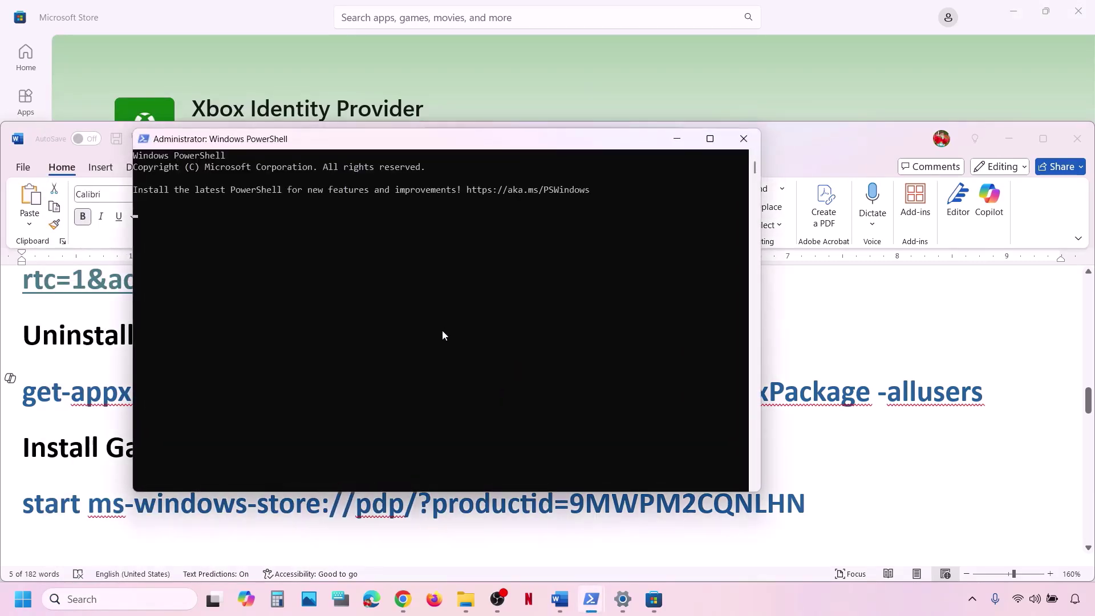
pyautogui.hotkey('ctrl', 'v')
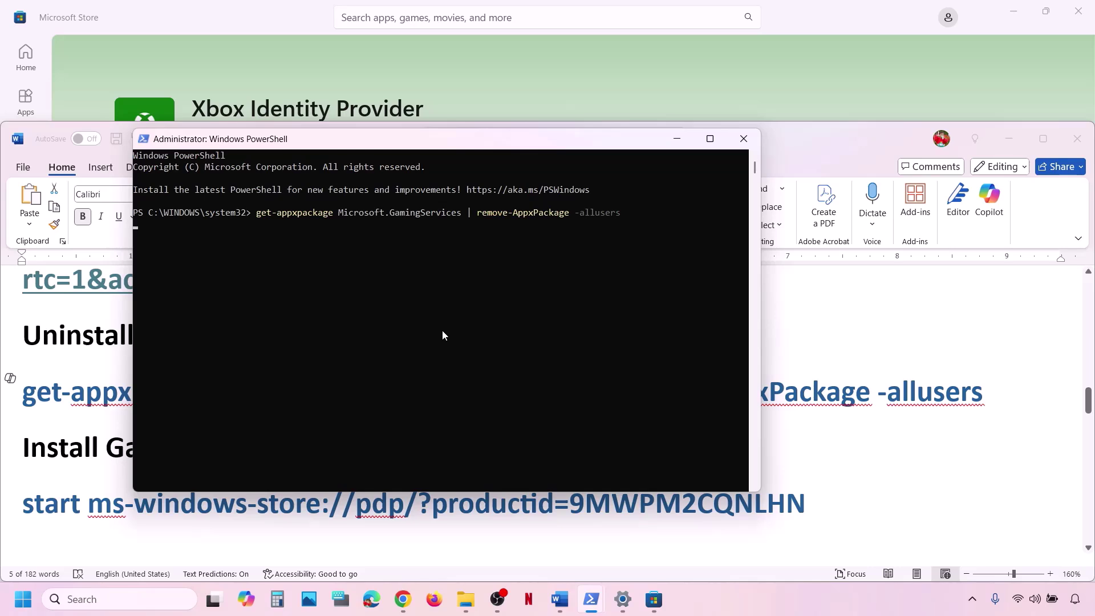
pyautogui.press('Return')
# Copy the start ms-windows-store://pdp/?productid=9MWPM2CQNLHN line from the Word guide.
pyautogui.hotkey('alt', 'Tab')
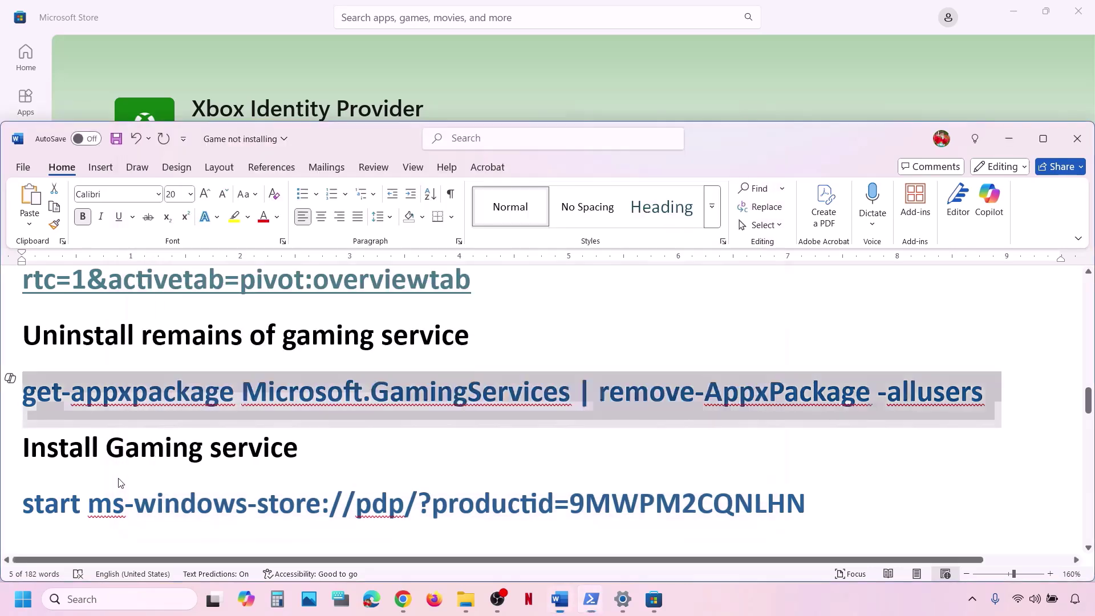
pyautogui.moveTo(811, 501); pyautogui.dragTo(2, 522)
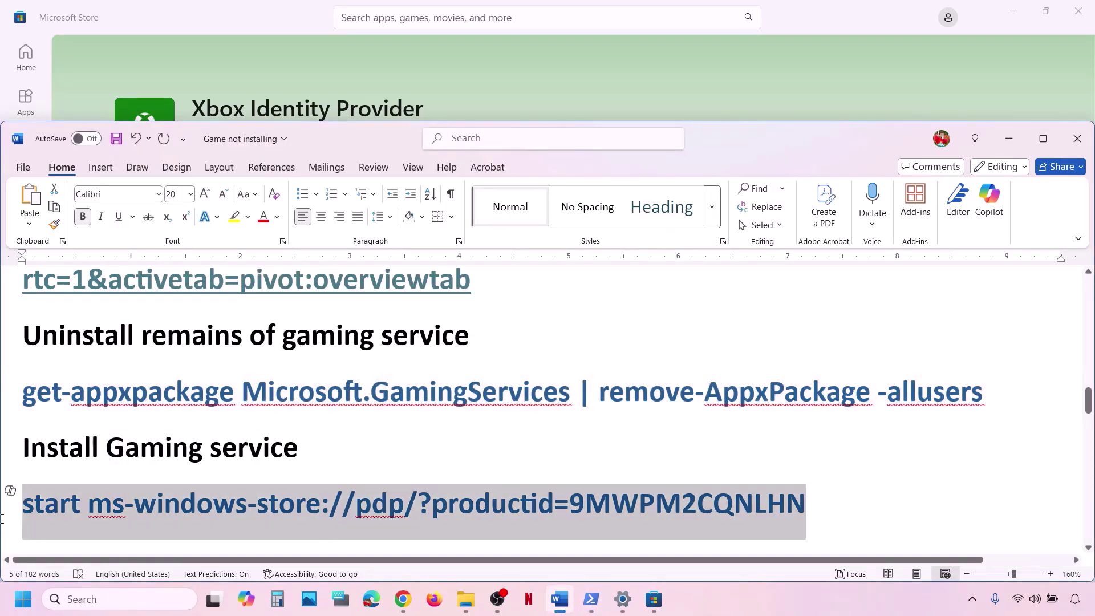
pyautogui.rightClick(232, 516)
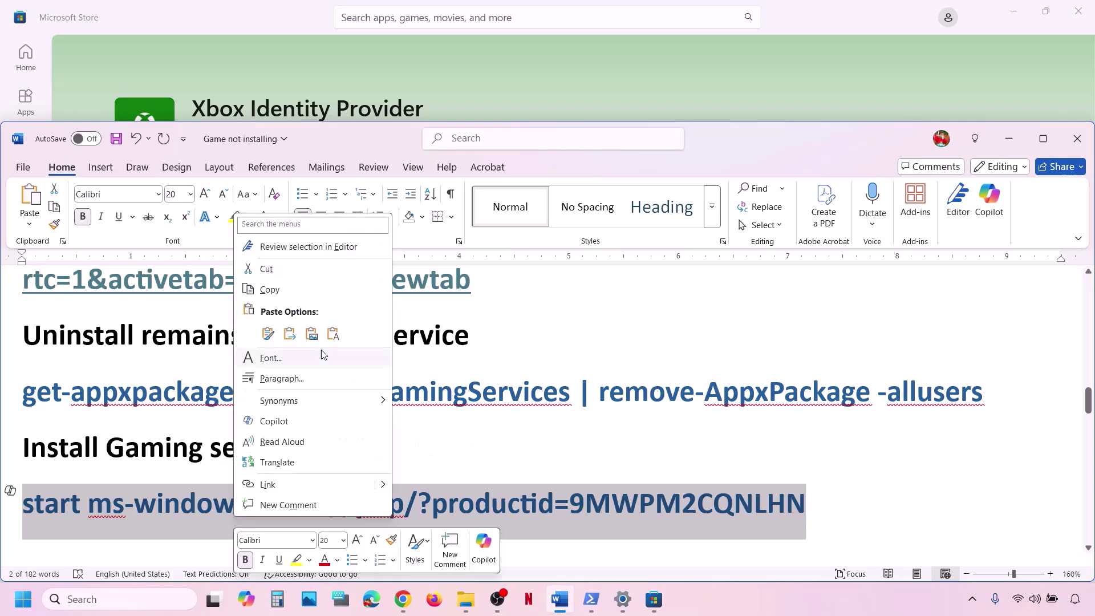
pyautogui.click(268, 290)
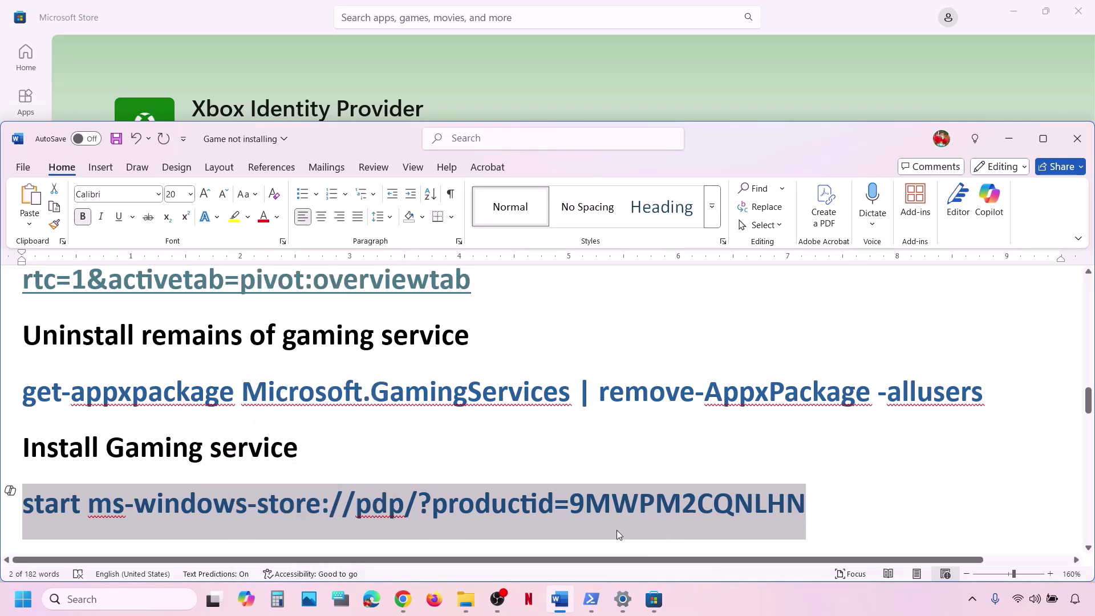
pyautogui.click(658, 516)
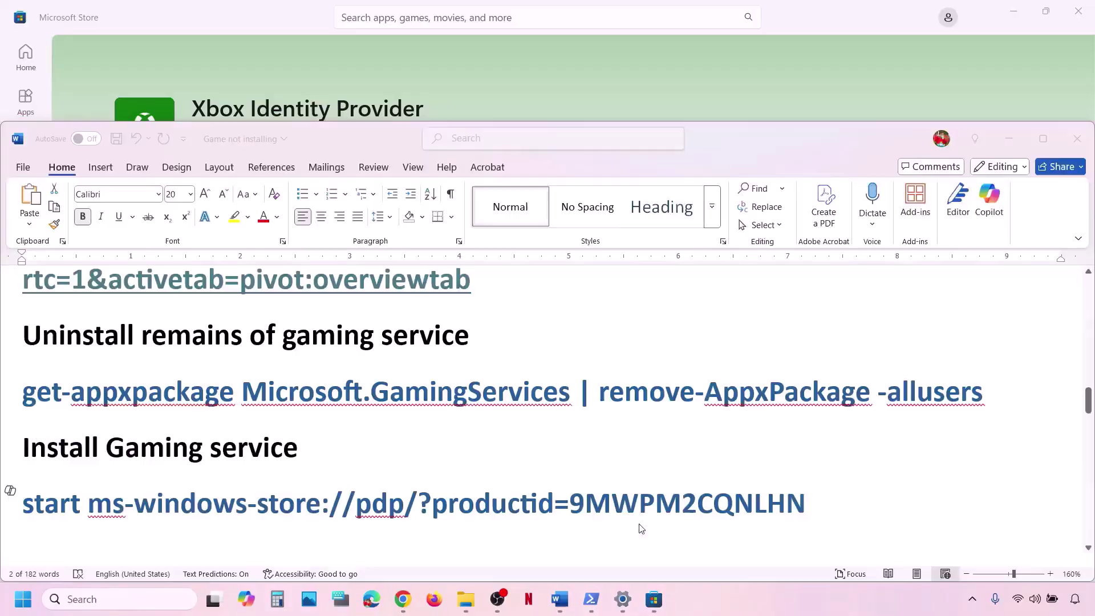
# Run the start ms-windows-store command in admin PowerShell and click Get for Gaming Services.
pyautogui.moveTo(589, 607)
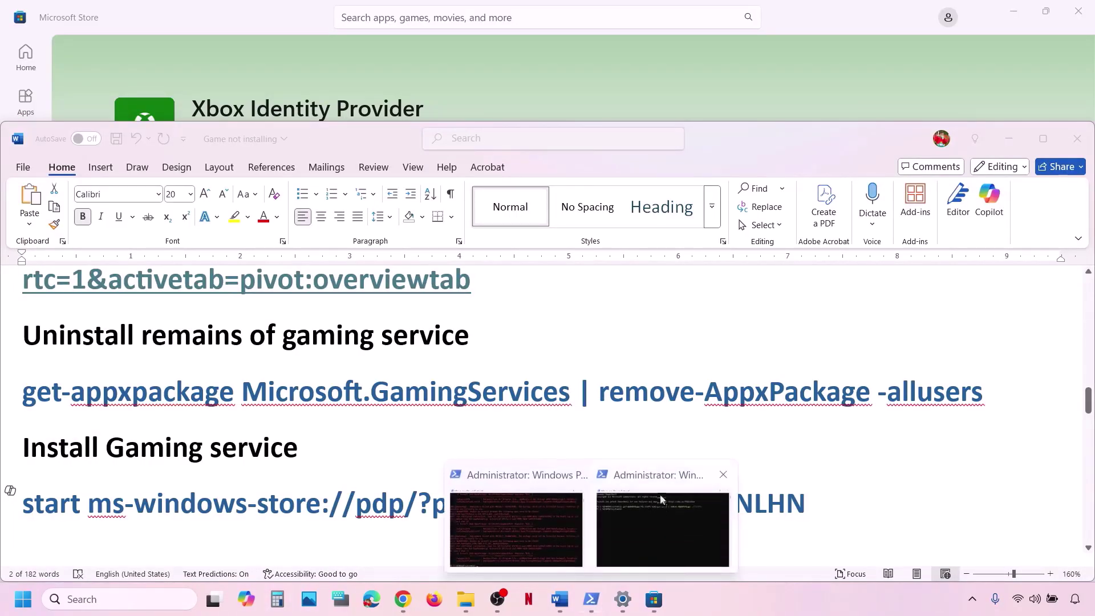
pyautogui.click(658, 483)
pyautogui.hotkey('ctrl', 'v')
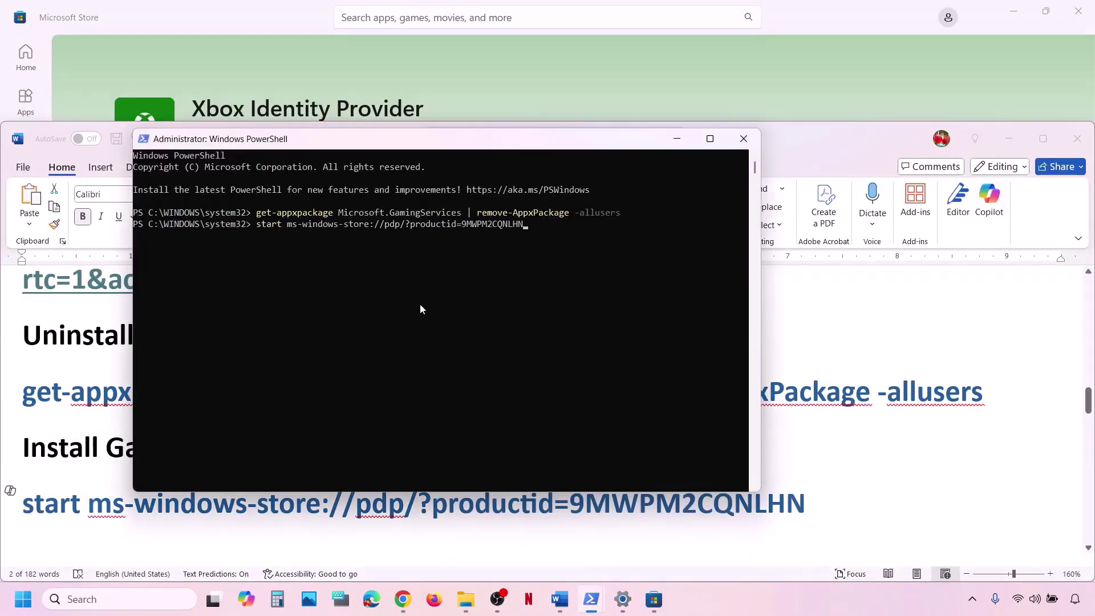
pyautogui.press('Return')
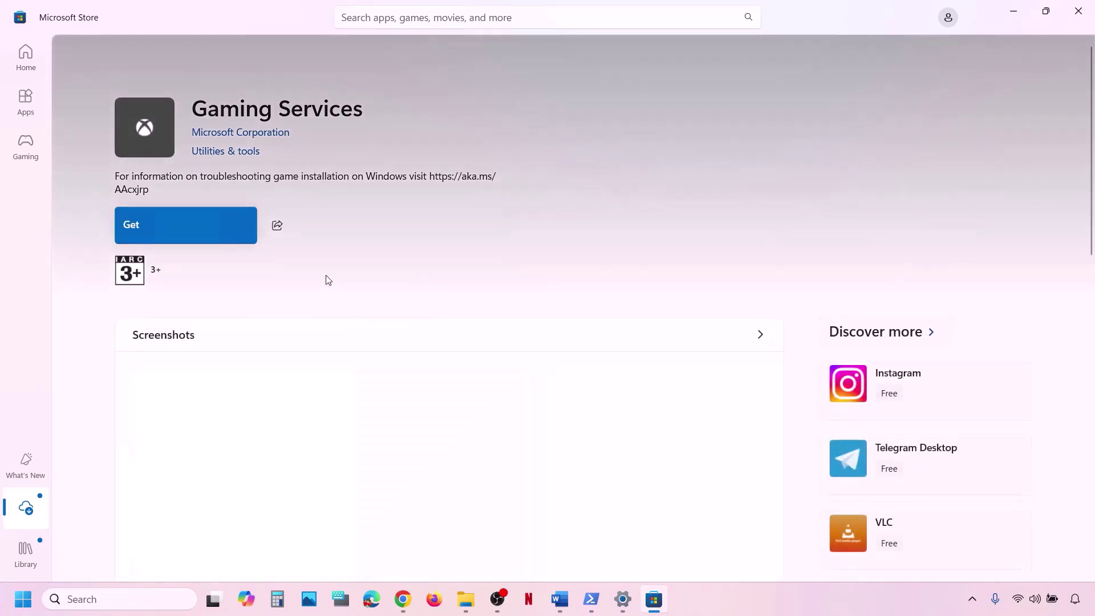
pyautogui.click(166, 239)
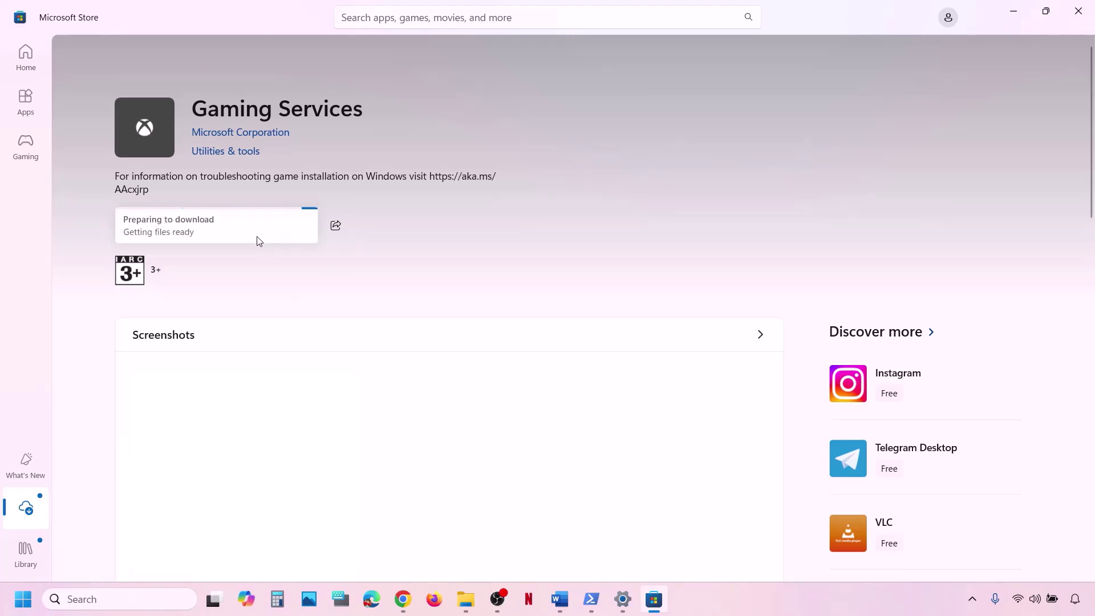
# Open the Services console from a Windows Search for 'services'.
pyautogui.click(559, 599)
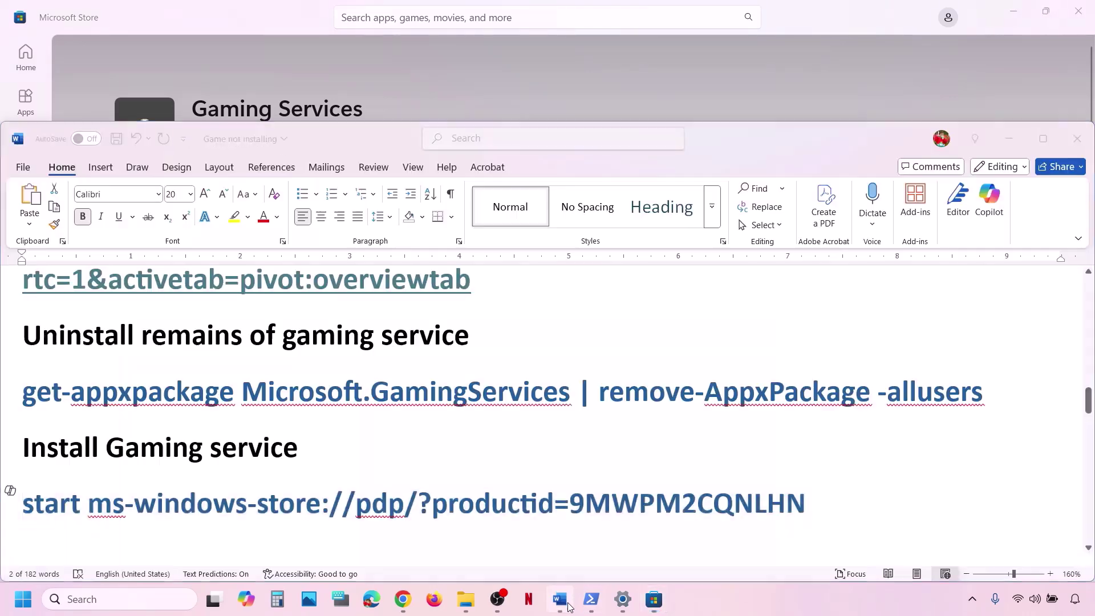
pyautogui.scroll(-5, 382, 451)
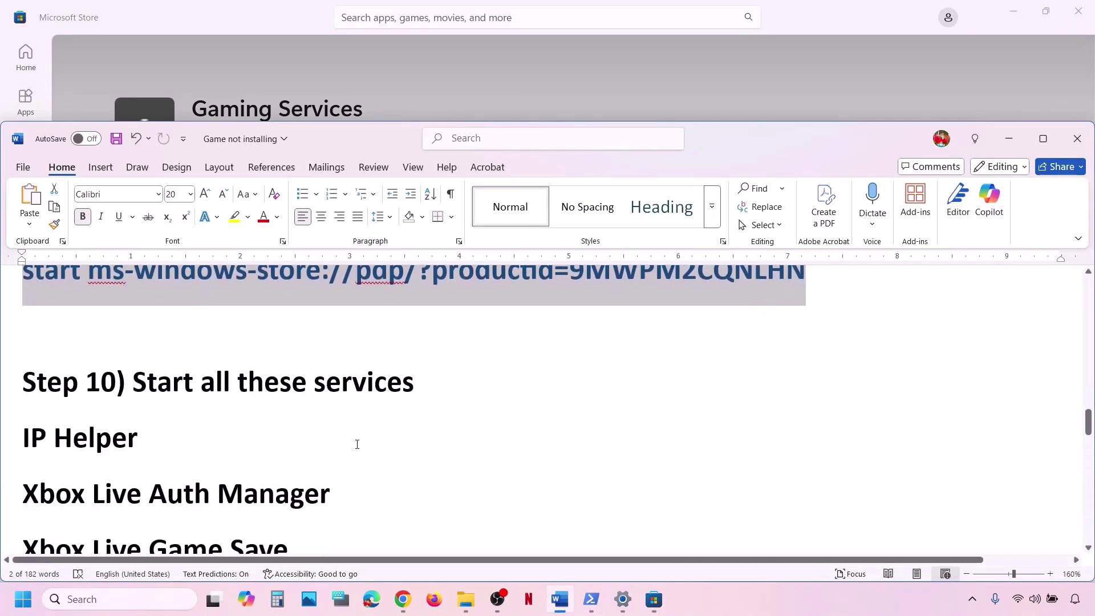
pyautogui.scroll(1, 357, 444)
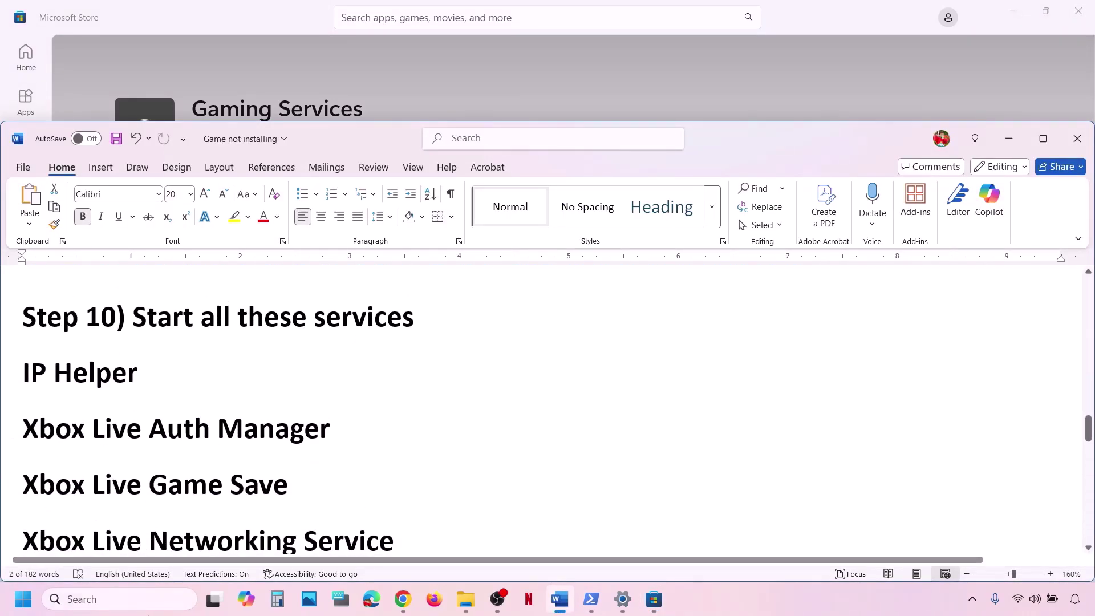
pyautogui.click(132, 591)
pyautogui.write('servic')
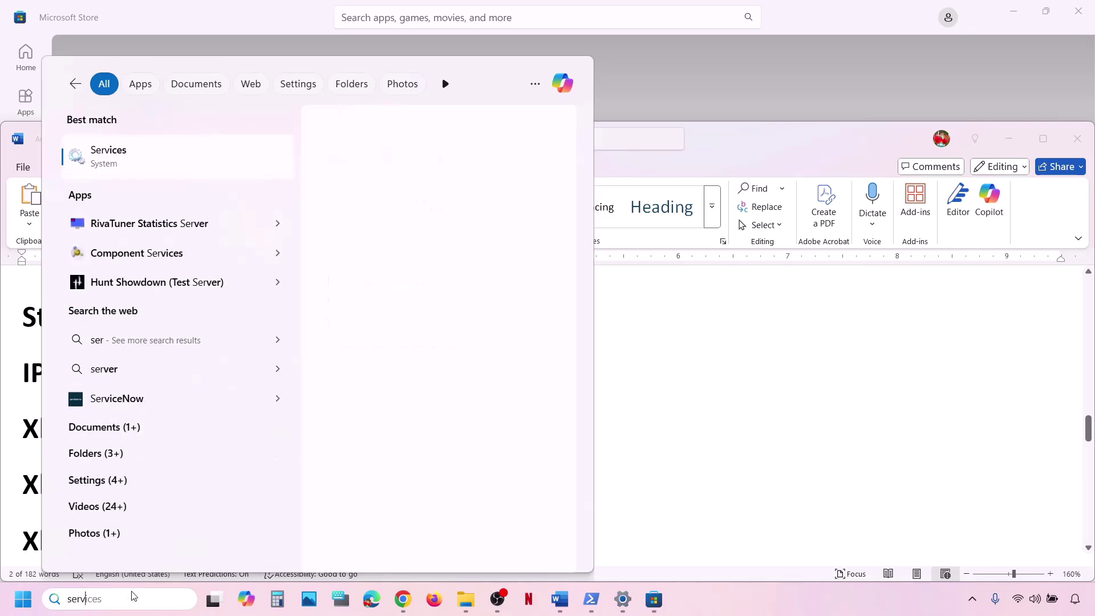
pyautogui.write('es')
pyautogui.press('Return')
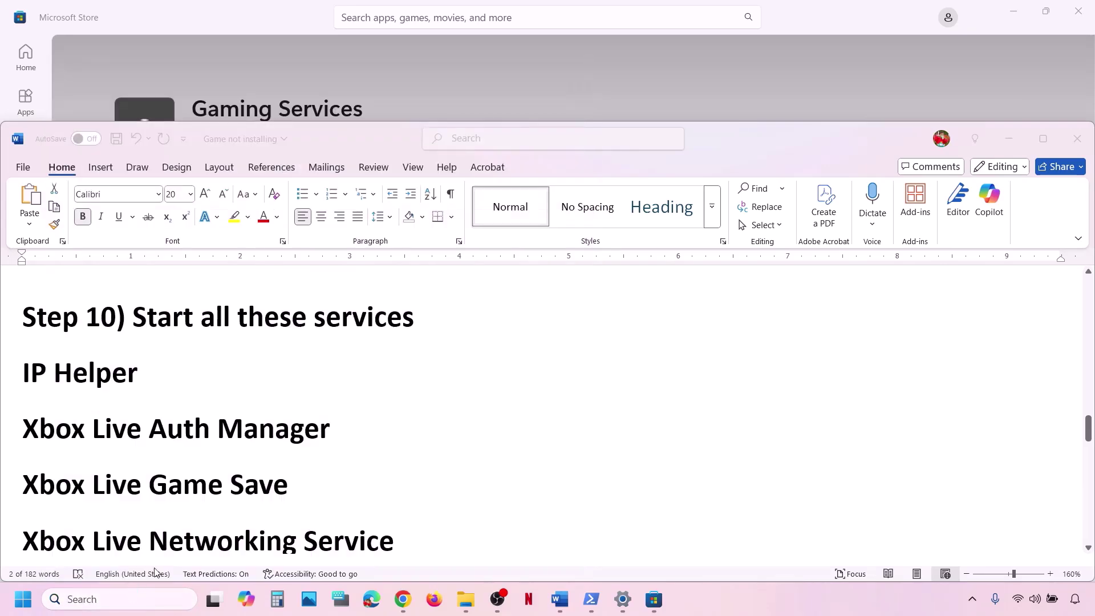
# Set IP Helper's startup type to Automatic, apply it, and restart the service.
pyautogui.click(374, 408)
pyautogui.press('i')
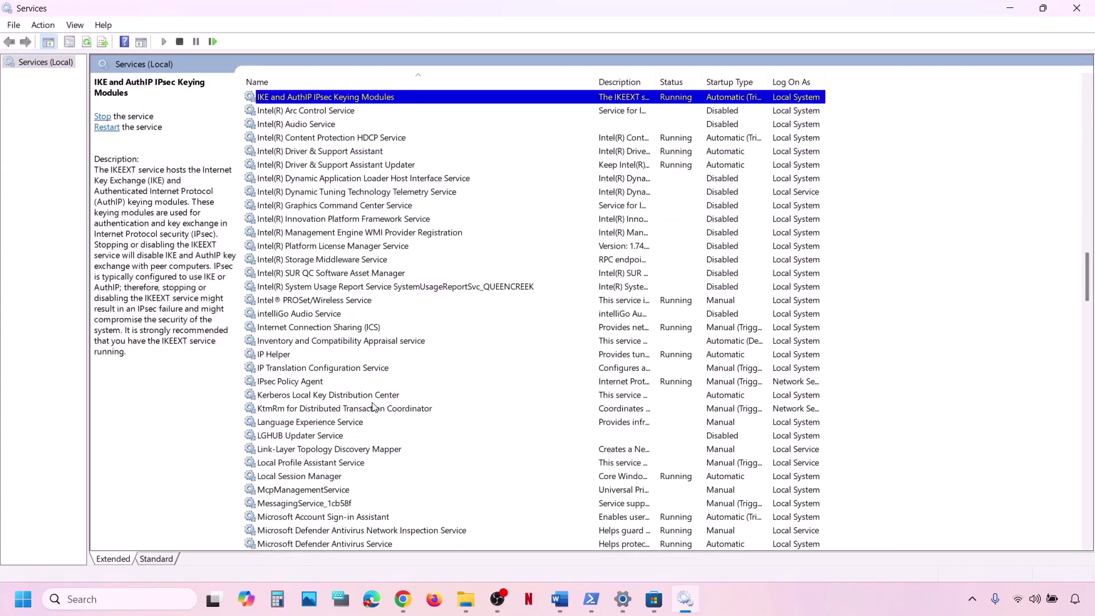
pyautogui.click(297, 356)
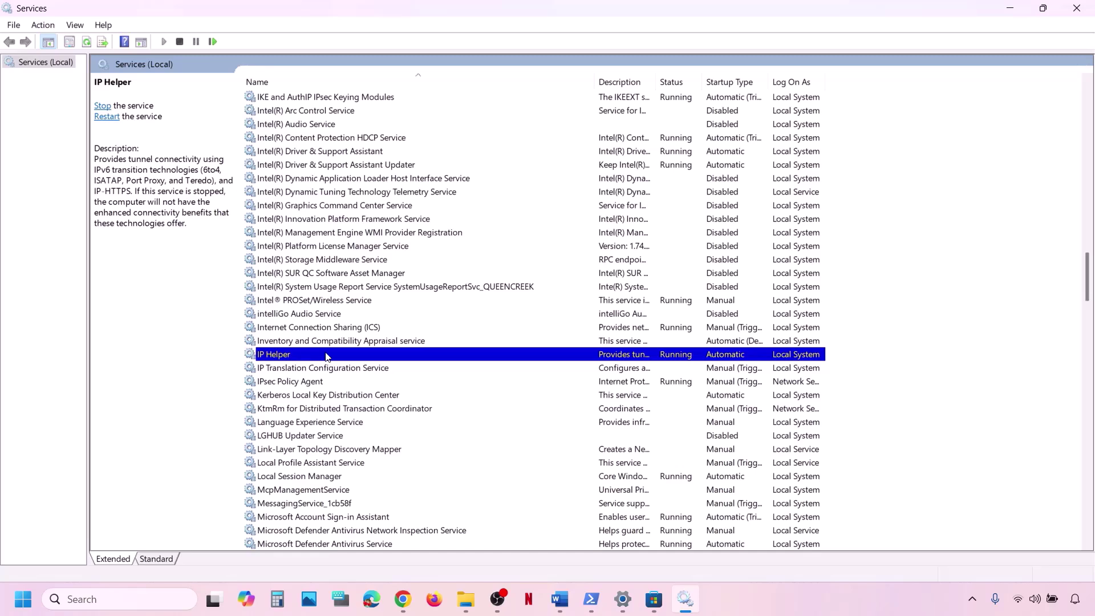
pyautogui.doubleClick(326, 356)
pyautogui.click(524, 274)
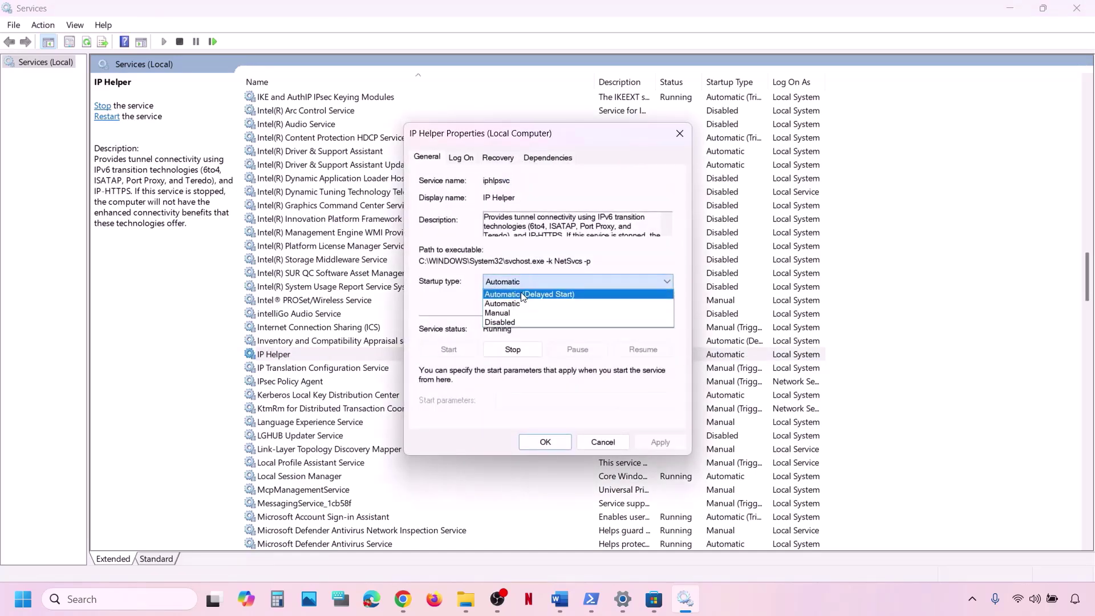
pyautogui.click(517, 307)
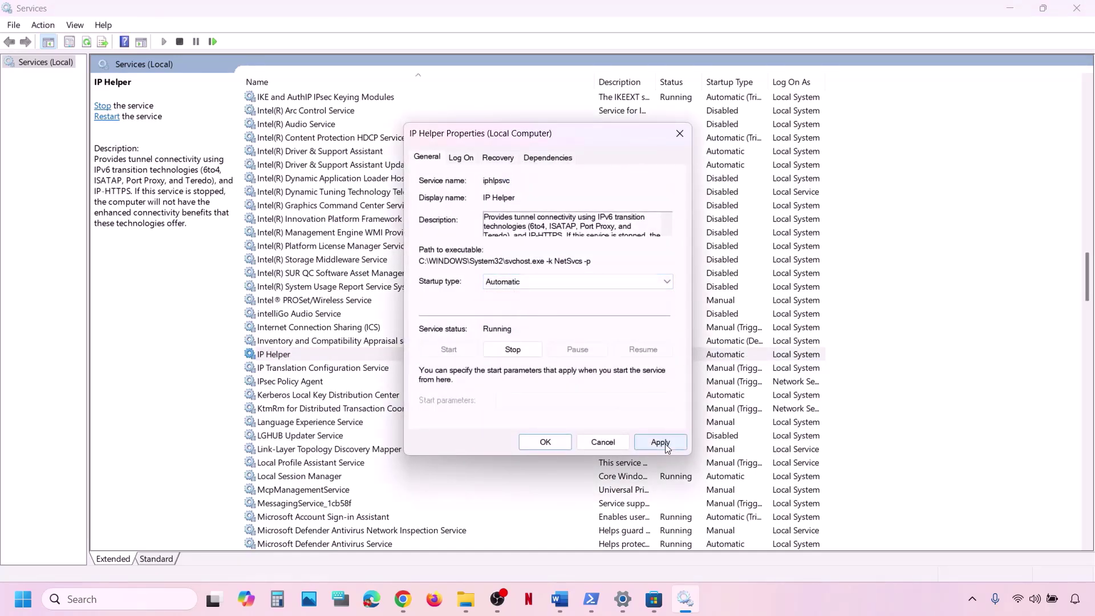
pyautogui.click(659, 442)
pyautogui.click(544, 442)
pyautogui.rightClick(311, 381)
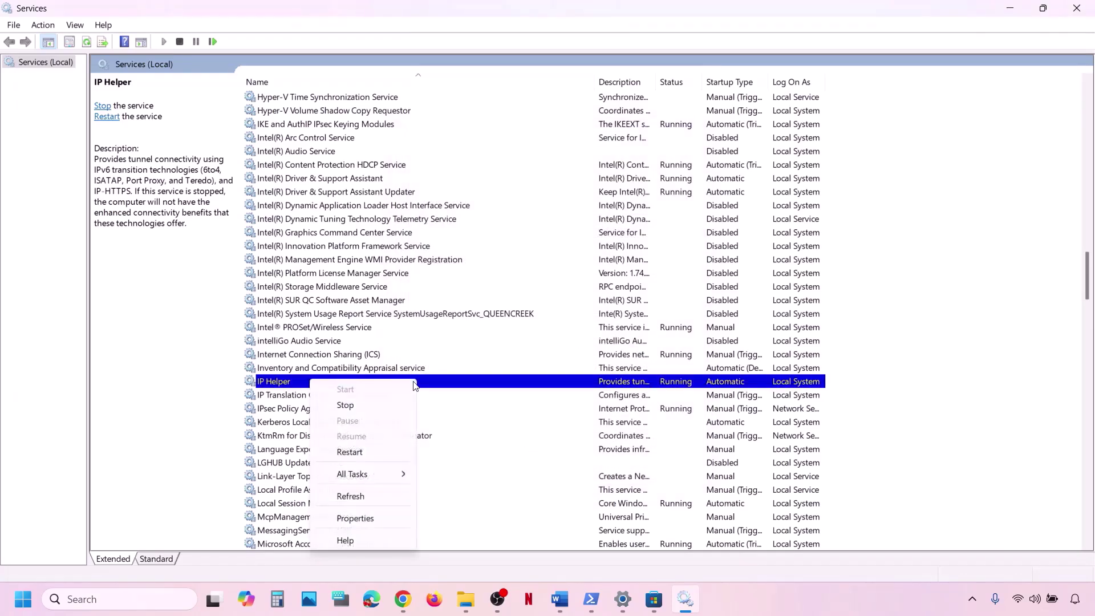
pyautogui.click(349, 452)
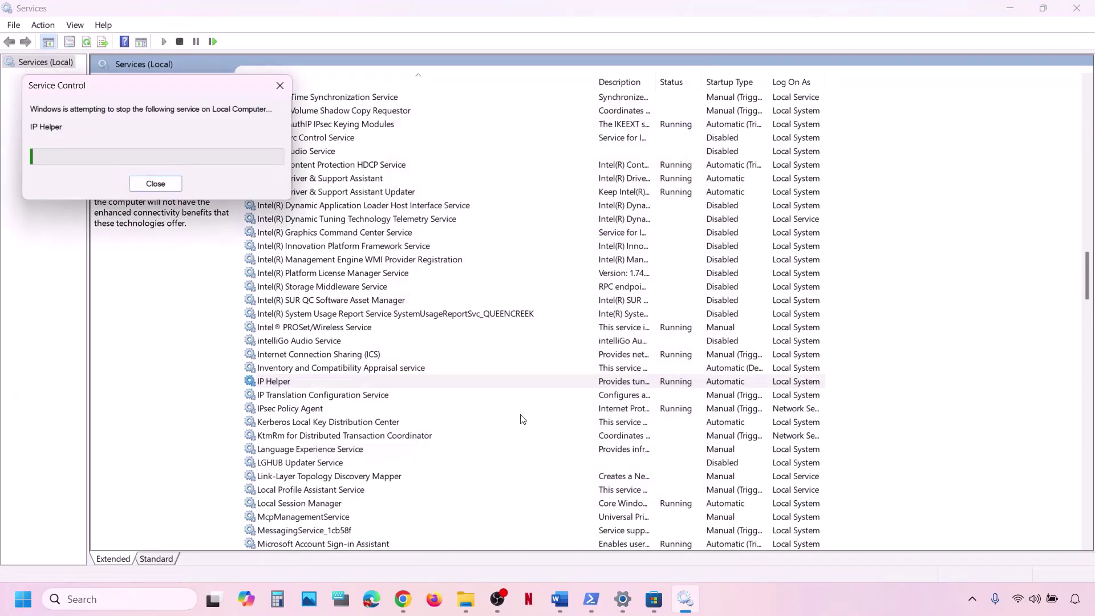
# Select the three Xbox Live service names in the Word checklist.
pyautogui.click(559, 600)
pyautogui.scroll(-2, 232, 423)
pyautogui.moveTo(9, 363); pyautogui.dragTo(9, 474)
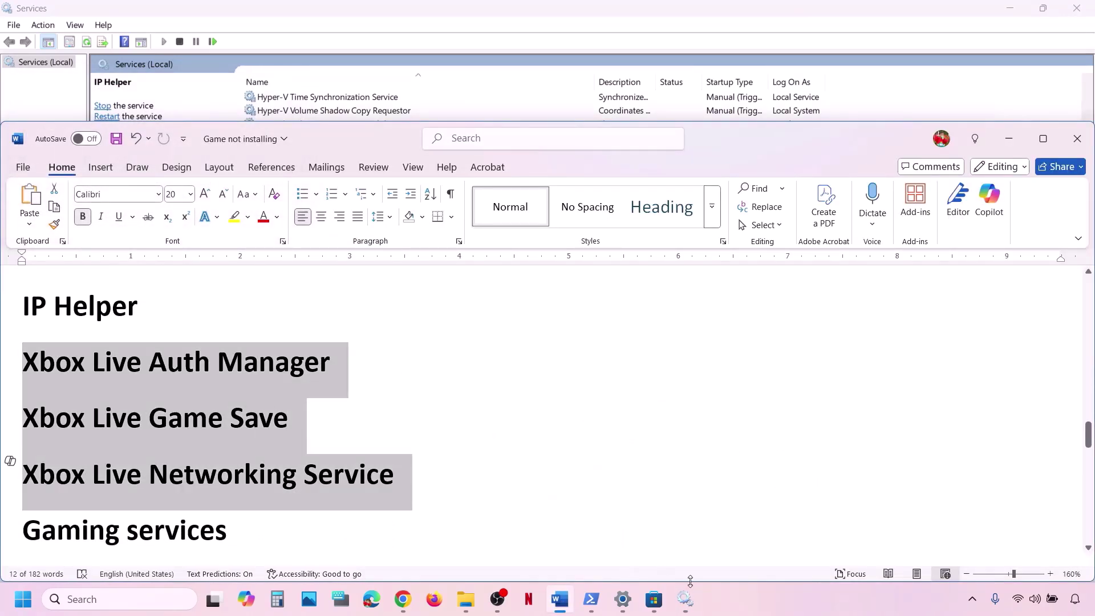
# Set Xbox Accessory Management Service startup to Automatic and apply.
pyautogui.click(685, 599)
pyautogui.click(392, 450)
pyautogui.press('x')
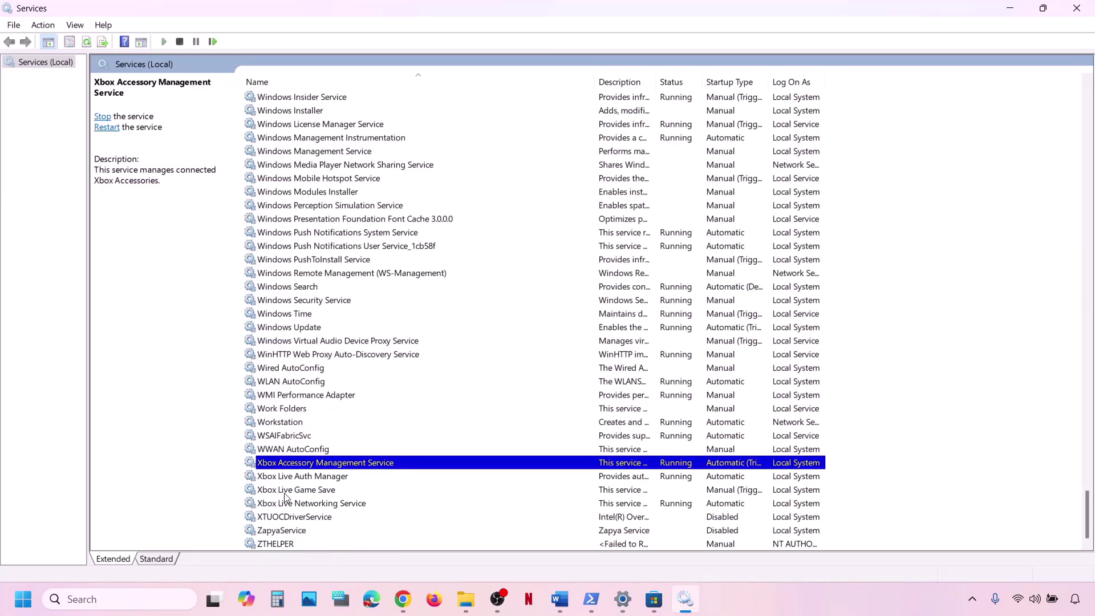
pyautogui.click(280, 475)
pyautogui.click(277, 462)
pyautogui.click(292, 480)
pyautogui.click(292, 493)
pyautogui.click(293, 504)
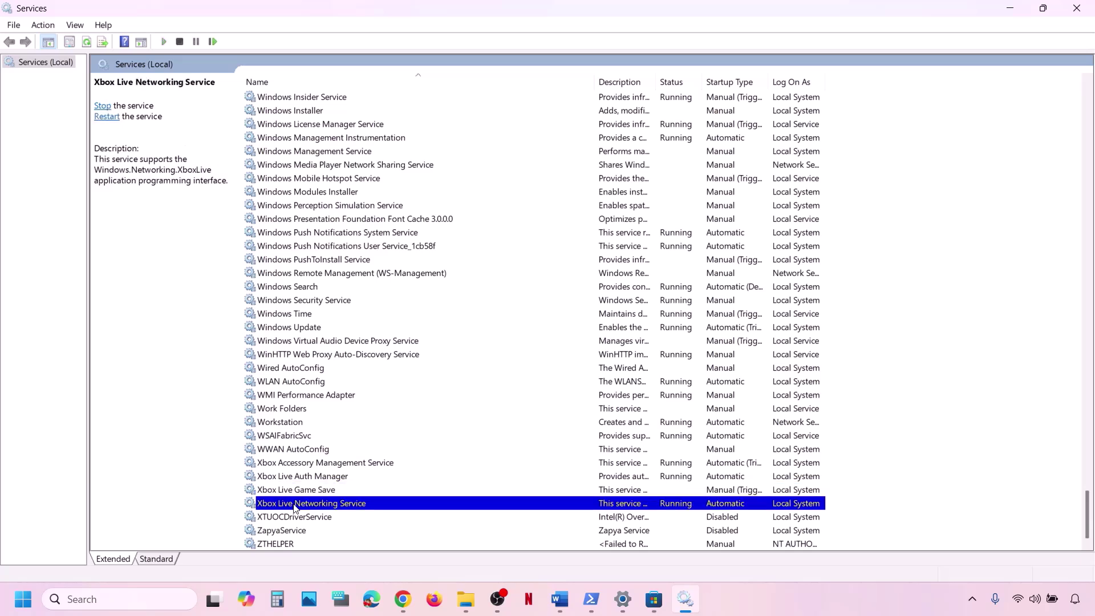
pyautogui.click(305, 465)
pyautogui.doubleClick(364, 467)
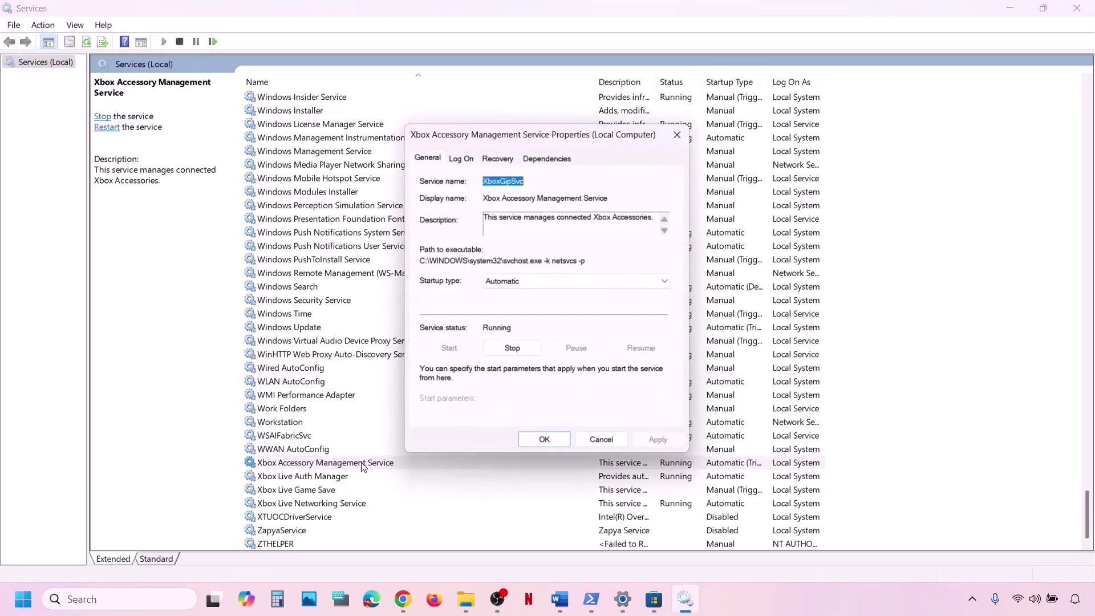
pyautogui.click(527, 283)
pyautogui.click(514, 308)
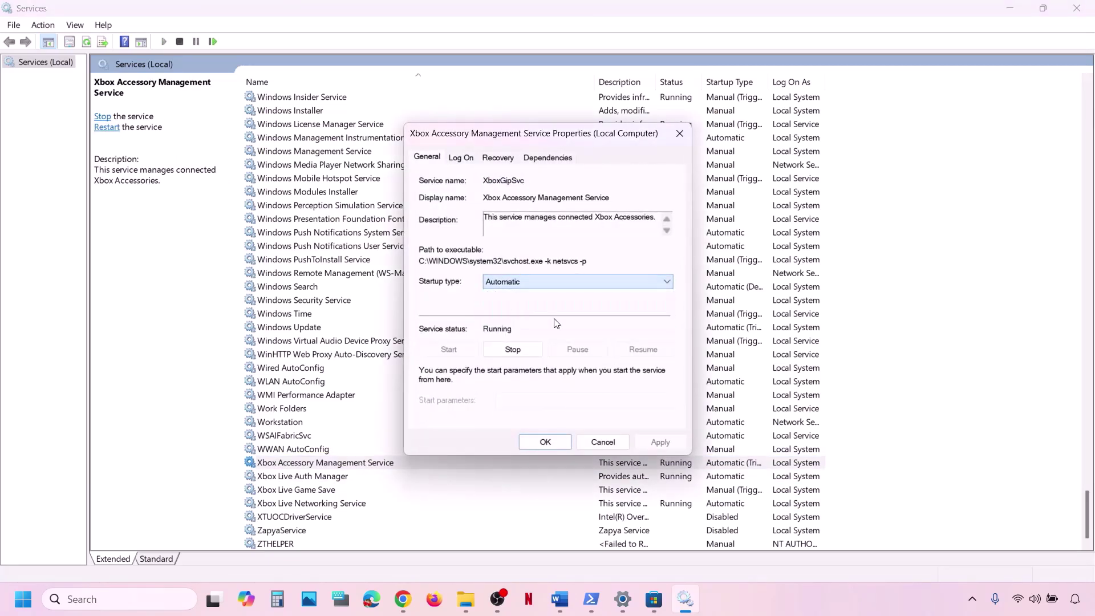
pyautogui.click(656, 443)
pyautogui.click(540, 441)
# Confirm Xbox Live Auth Manager startup is Automatic and apply.
pyautogui.doubleClick(334, 478)
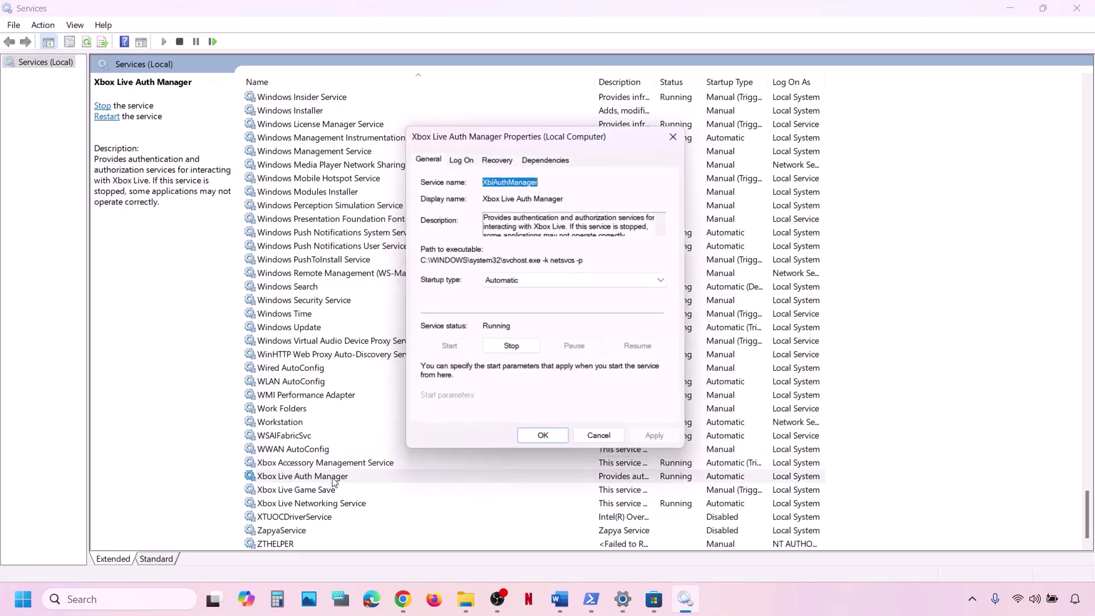
pyautogui.click(534, 279)
pyautogui.click(521, 305)
pyautogui.click(656, 443)
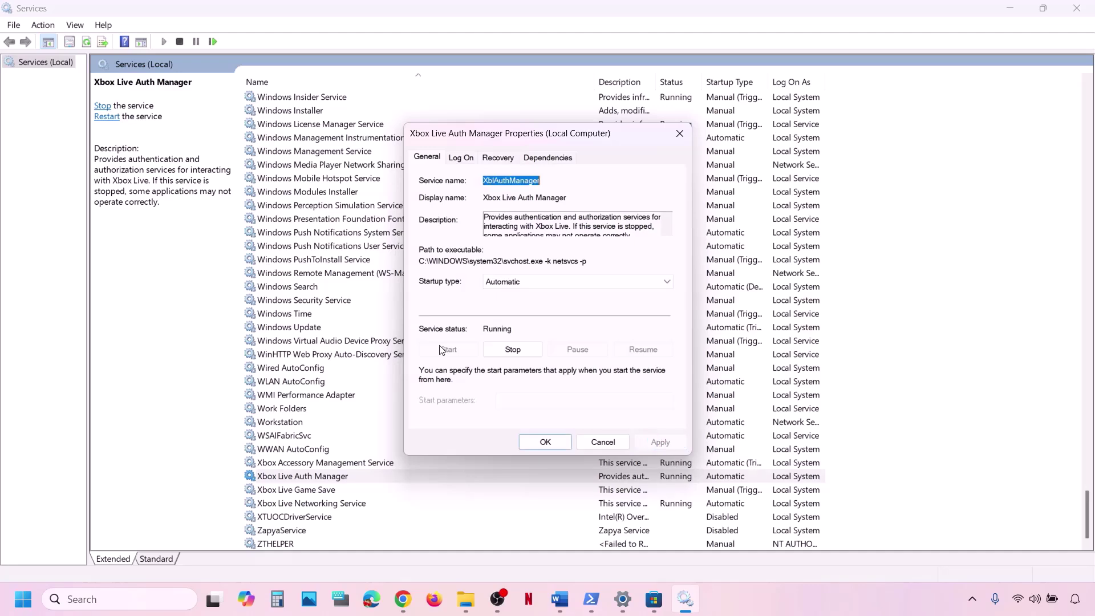
pyautogui.click(524, 443)
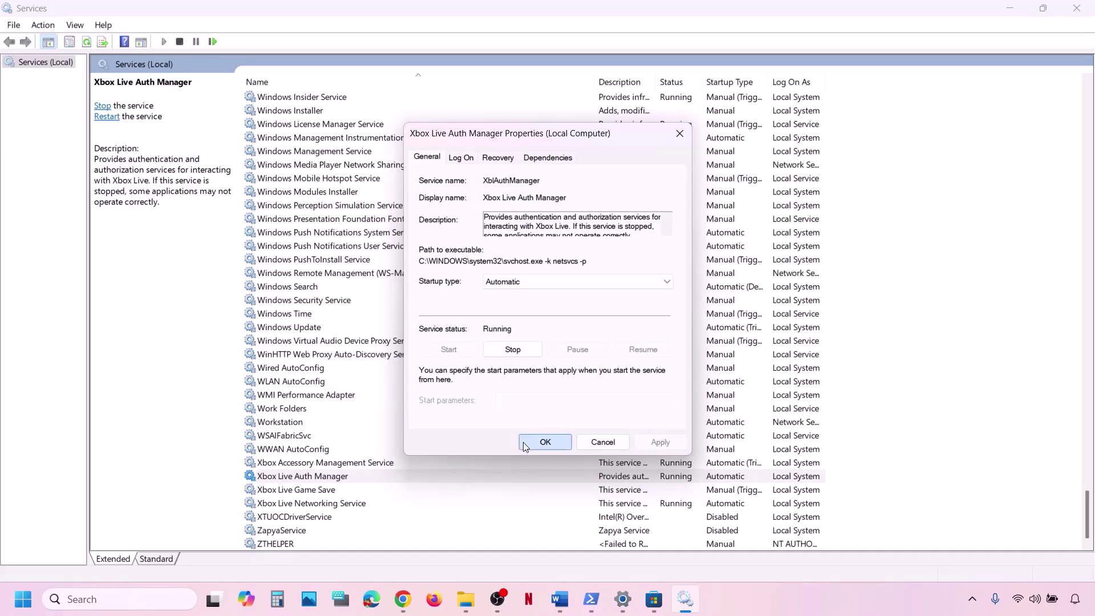
# Set Xbox Live Game Save to Automatic startup and start the service.
pyautogui.doubleClick(313, 492)
pyautogui.click(508, 283)
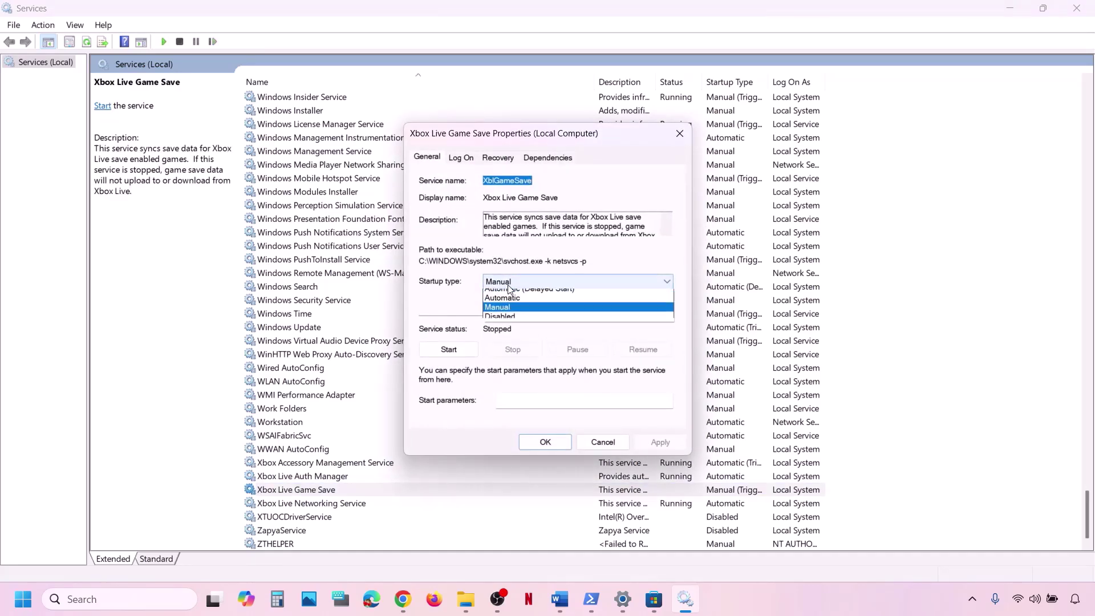
pyautogui.click(516, 309)
pyautogui.click(659, 440)
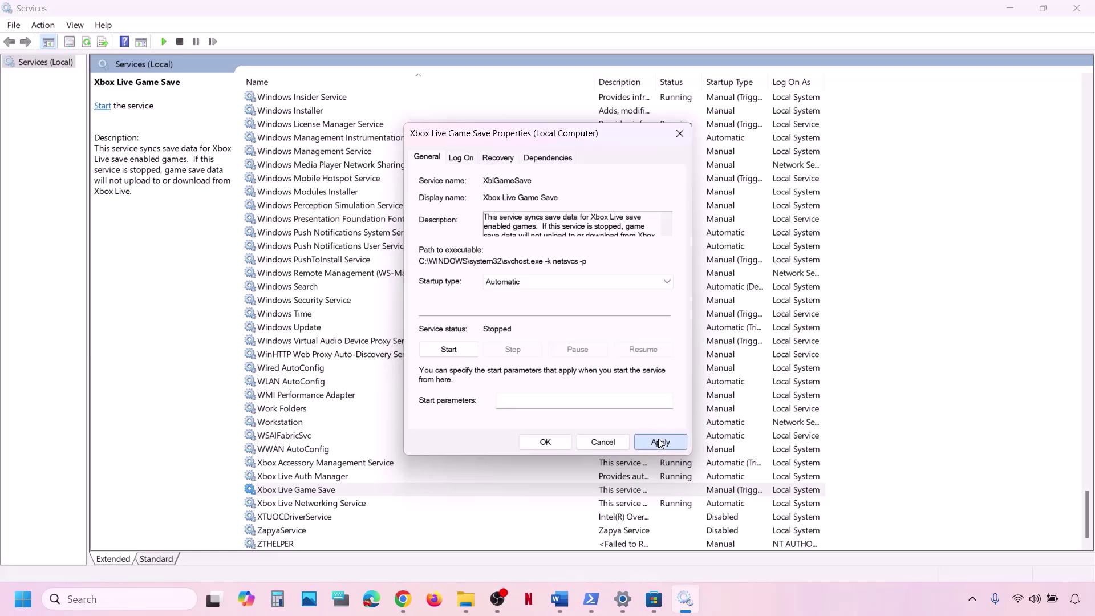
pyautogui.click(451, 354)
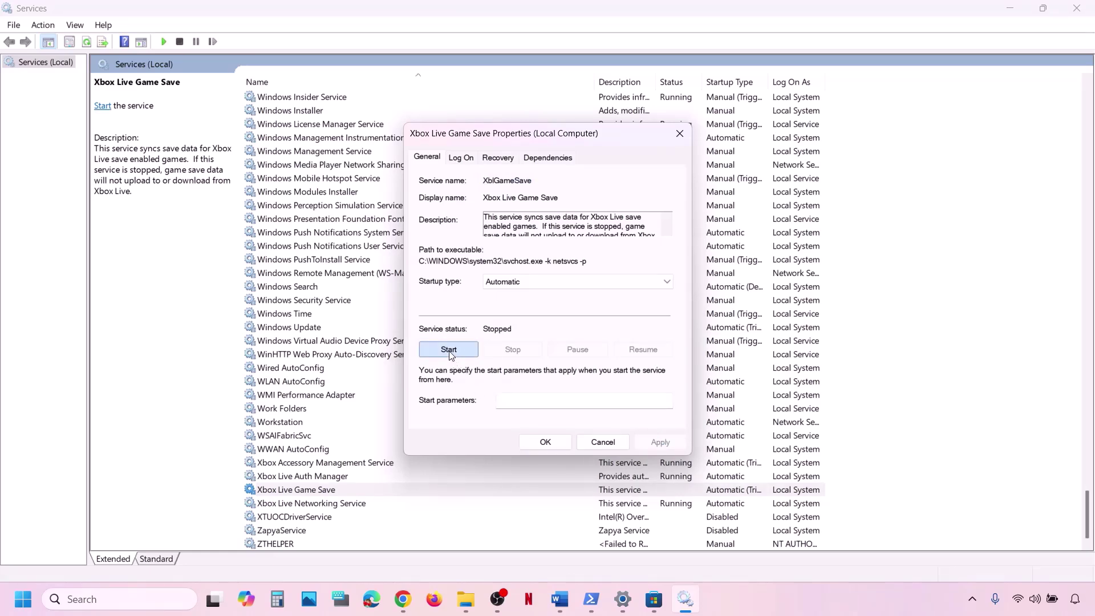
pyautogui.click(545, 442)
# Confirm Xbox Live Networking Service startup is Automatic and apply.
pyautogui.doubleClick(310, 503)
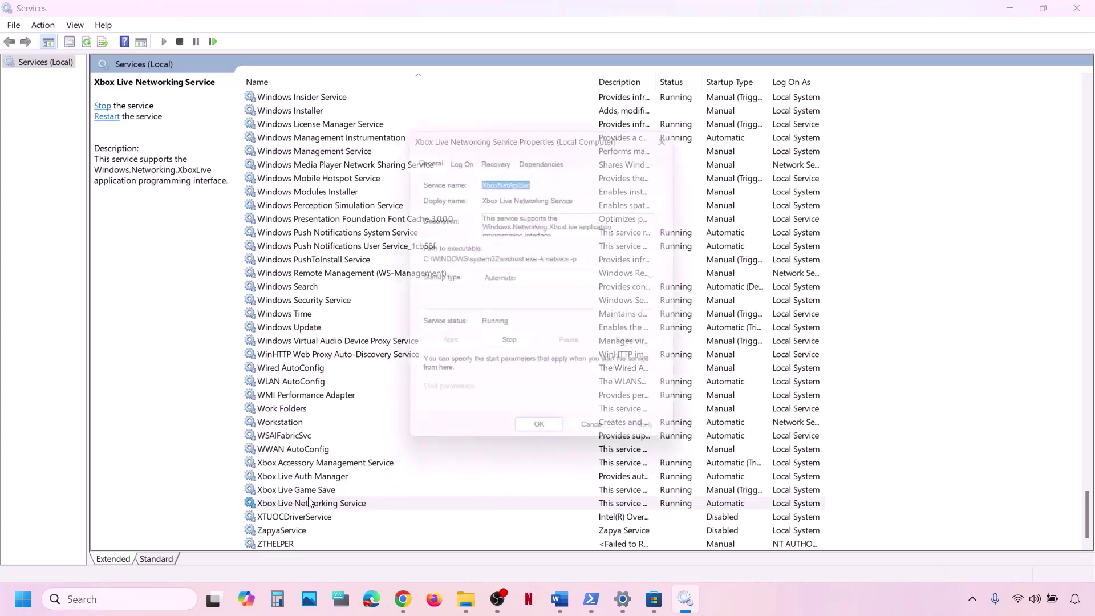
pyautogui.click(528, 282)
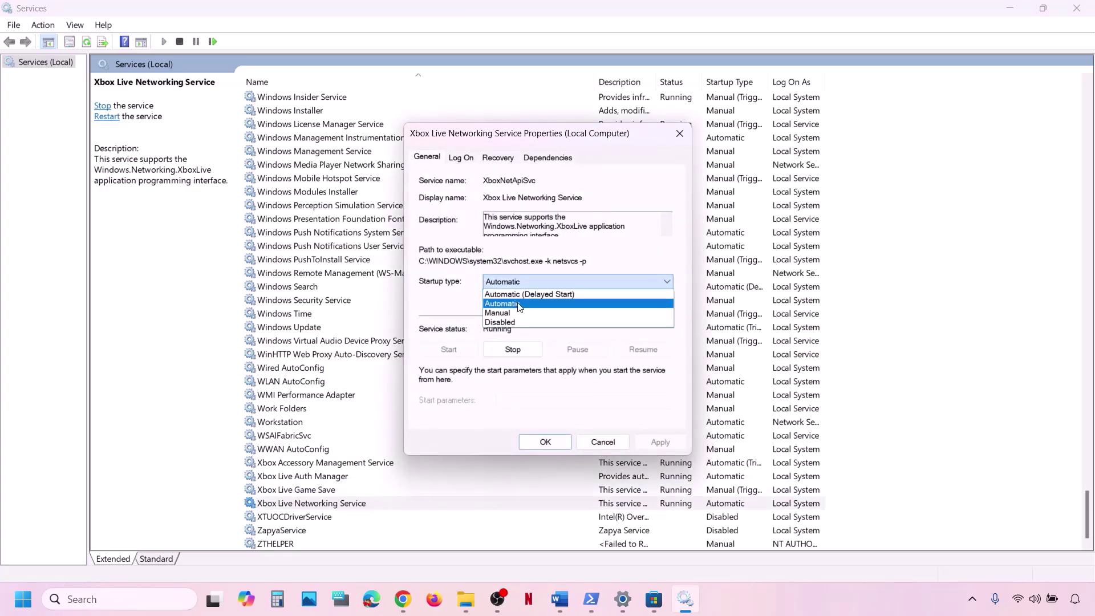
pyautogui.click(521, 303)
pyautogui.click(661, 438)
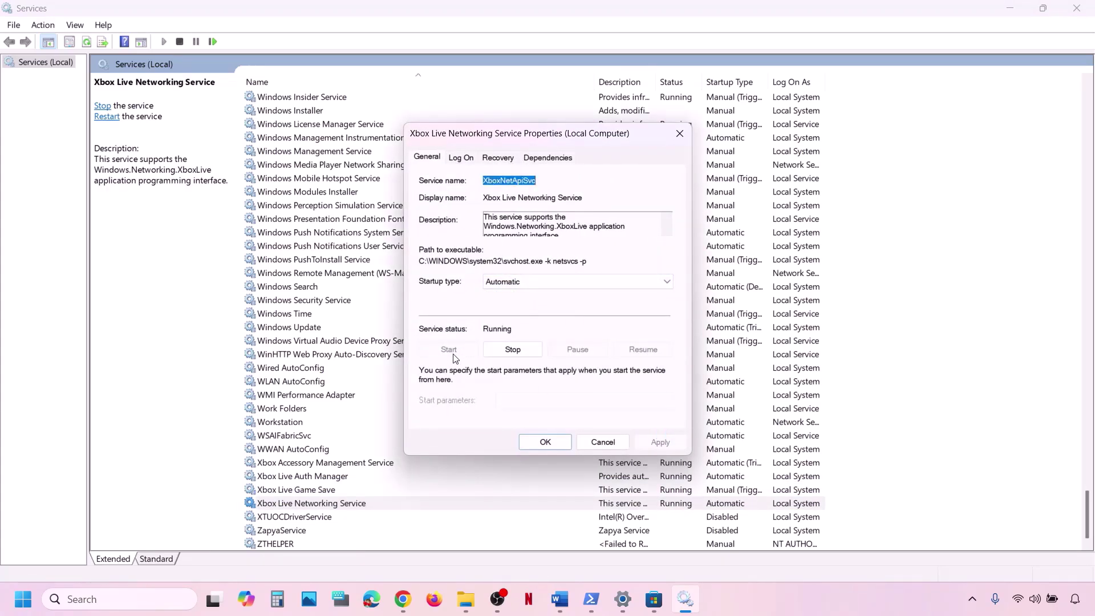
pyautogui.click(536, 445)
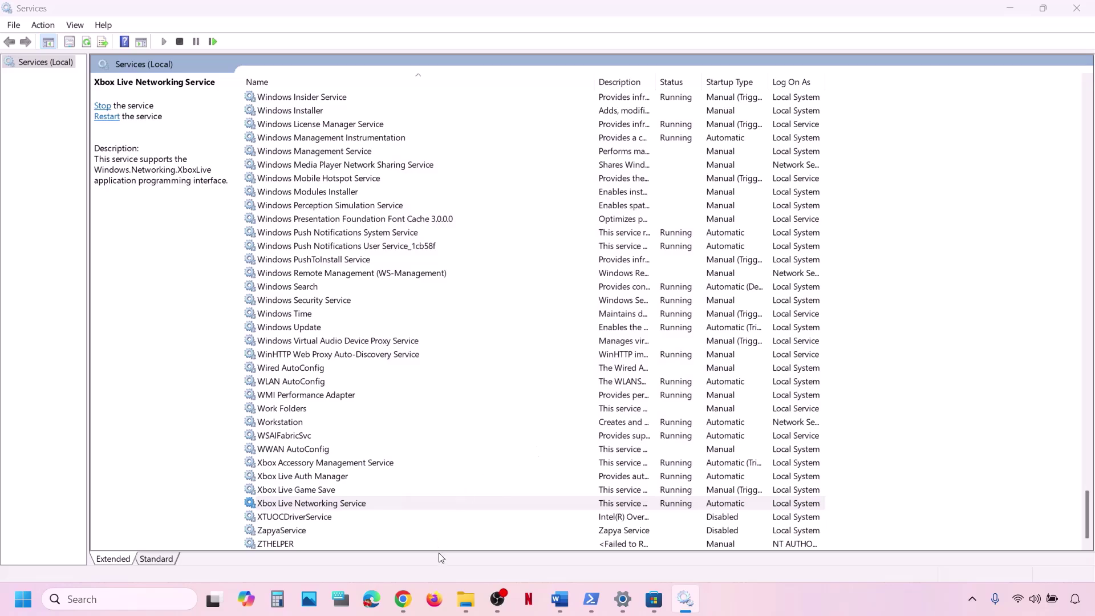
# Find the Gaming services line in the Word notes, then jump to Gaming Services in the Services list.
pyautogui.click(572, 602)
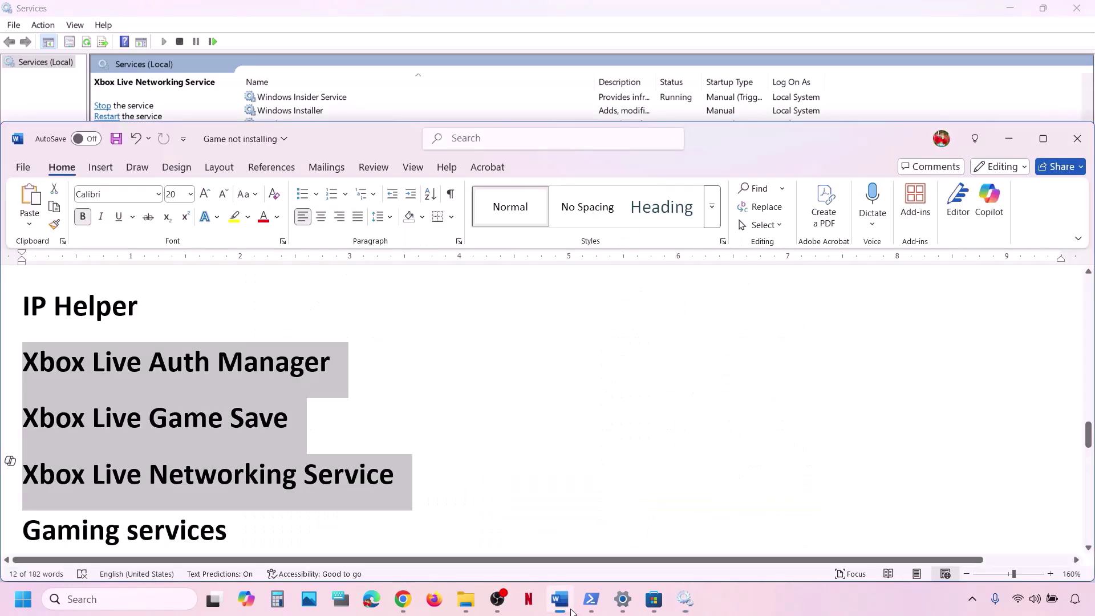
pyautogui.scroll(-1, 239, 477)
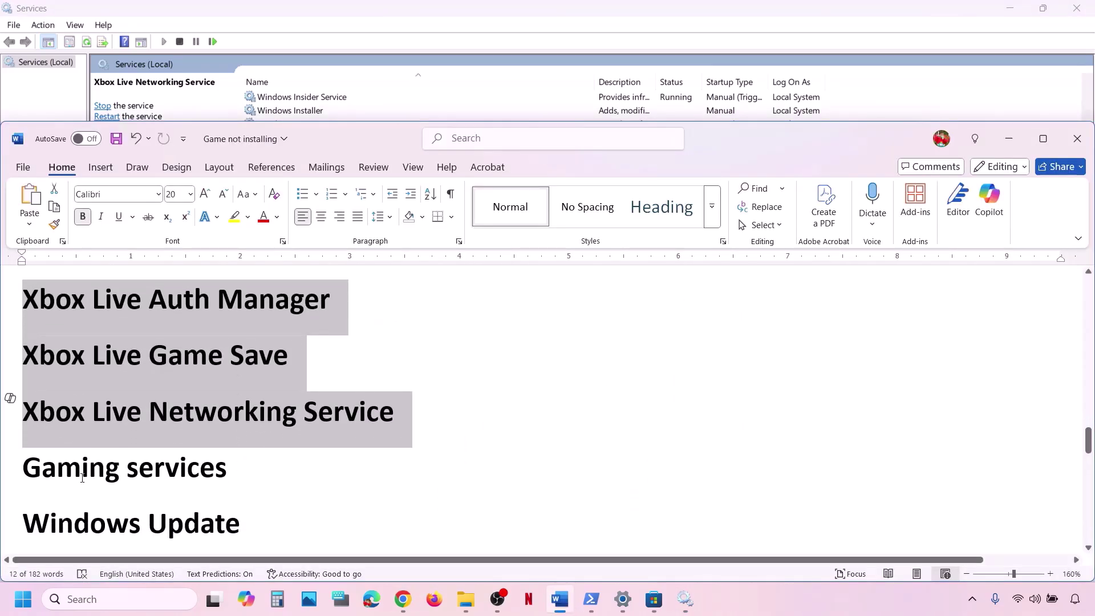
pyautogui.tripleClick(140, 470)
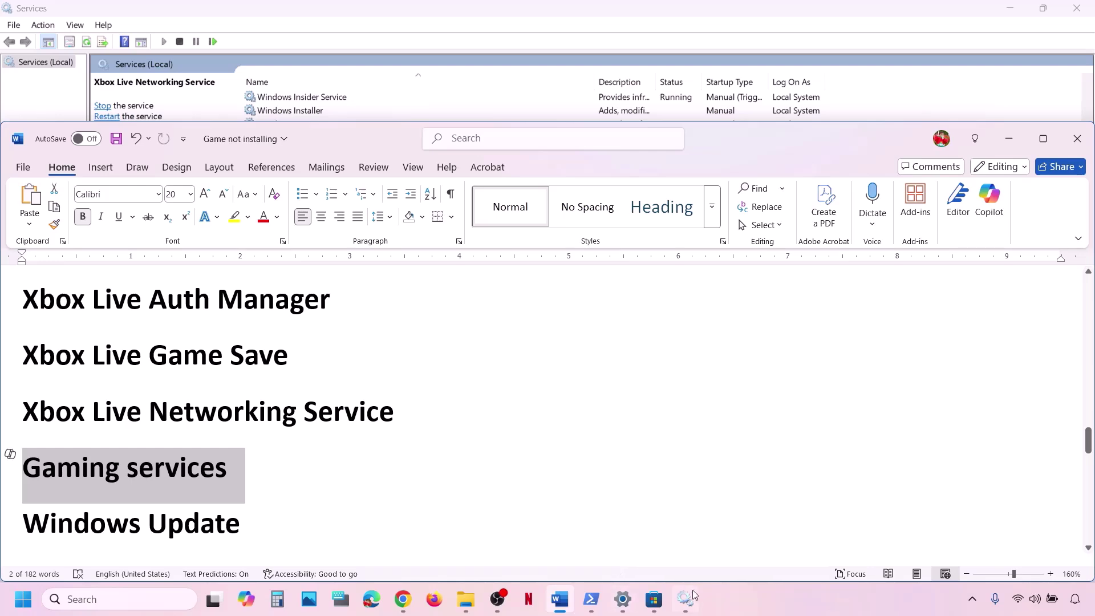
pyautogui.click(698, 601)
pyautogui.click(407, 363)
pyautogui.press('g')
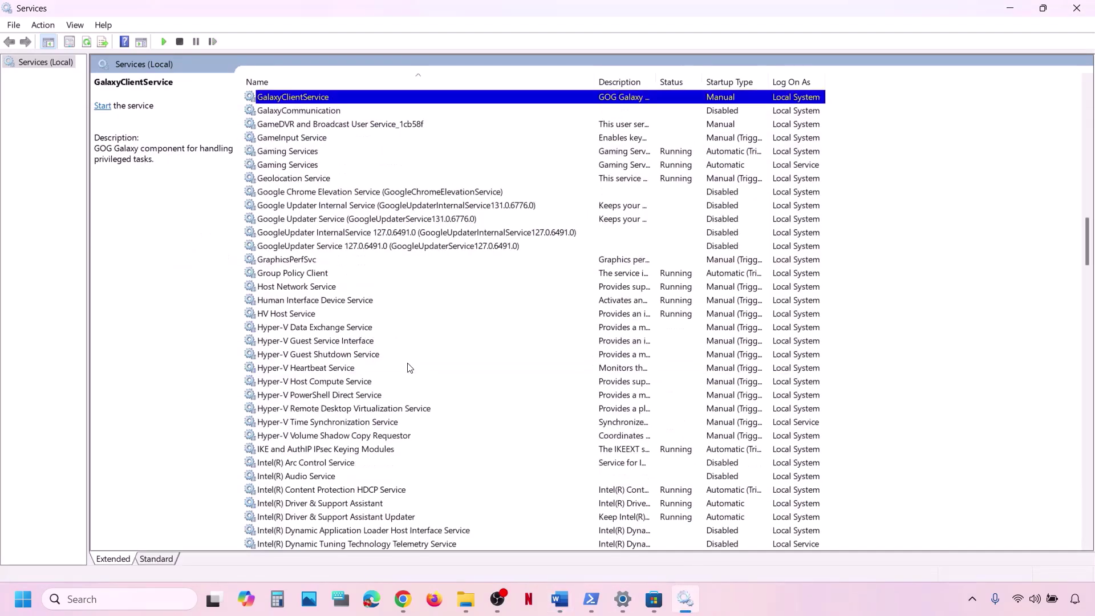
pyautogui.scroll(3, 408, 367)
pyautogui.scroll(1, 408, 368)
# Restart the upper and then the second Gaming Services entry.
pyautogui.click(308, 316)
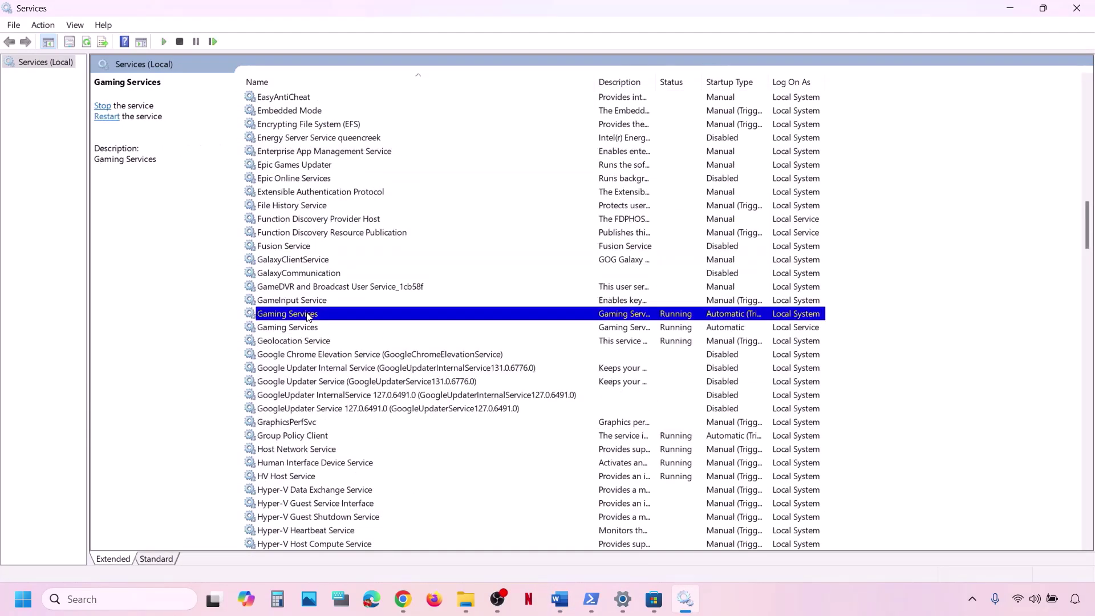
pyautogui.click(679, 329)
pyautogui.click(669, 317)
pyautogui.rightClick(648, 317)
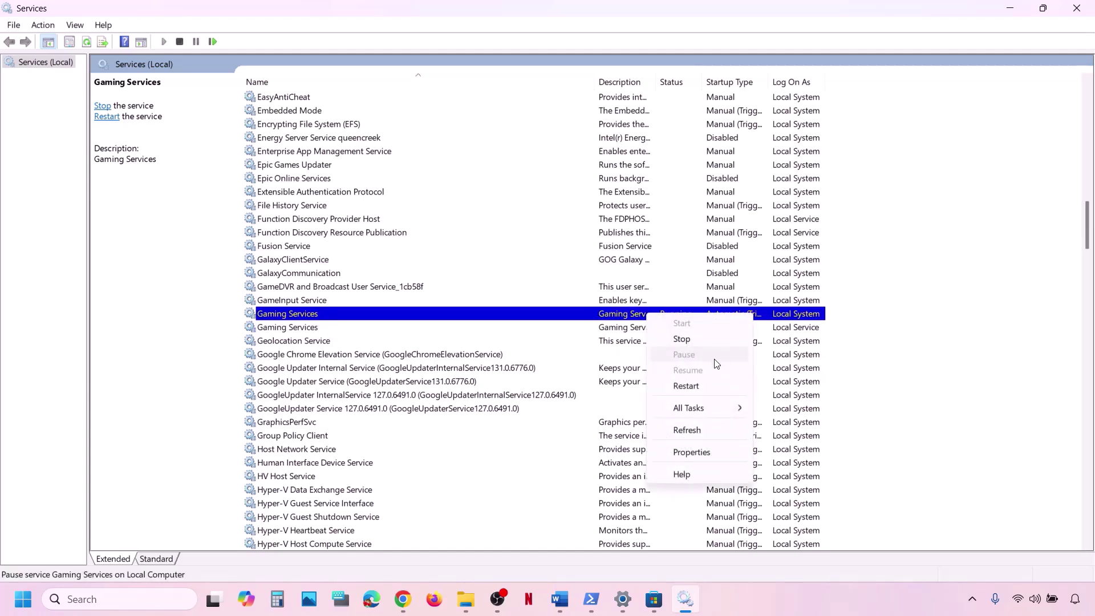
pyautogui.click(686, 386)
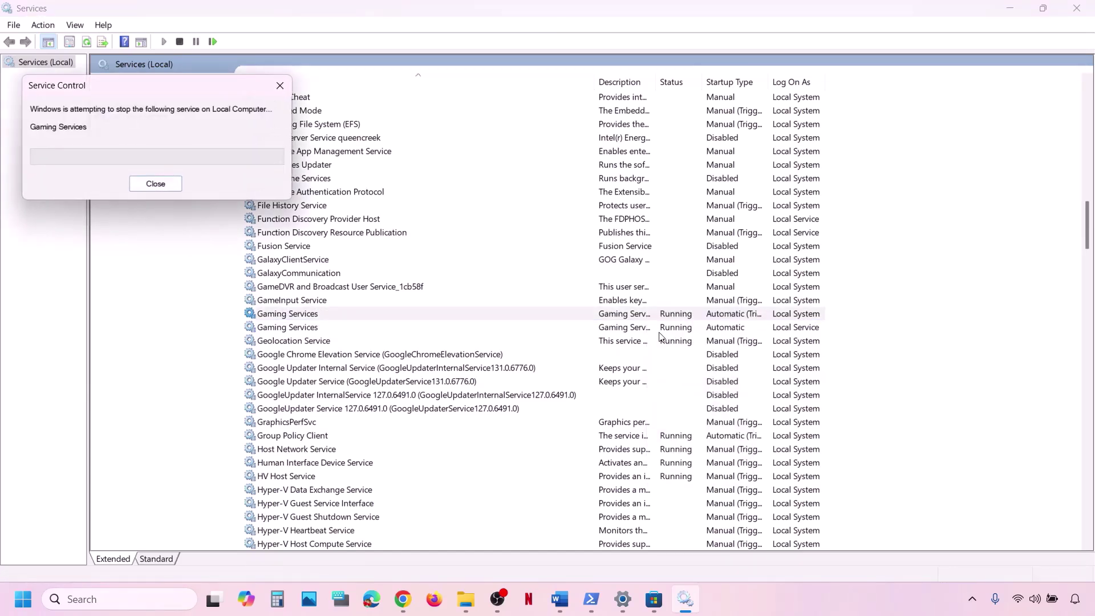
pyautogui.click(629, 328)
pyautogui.rightClick(629, 330)
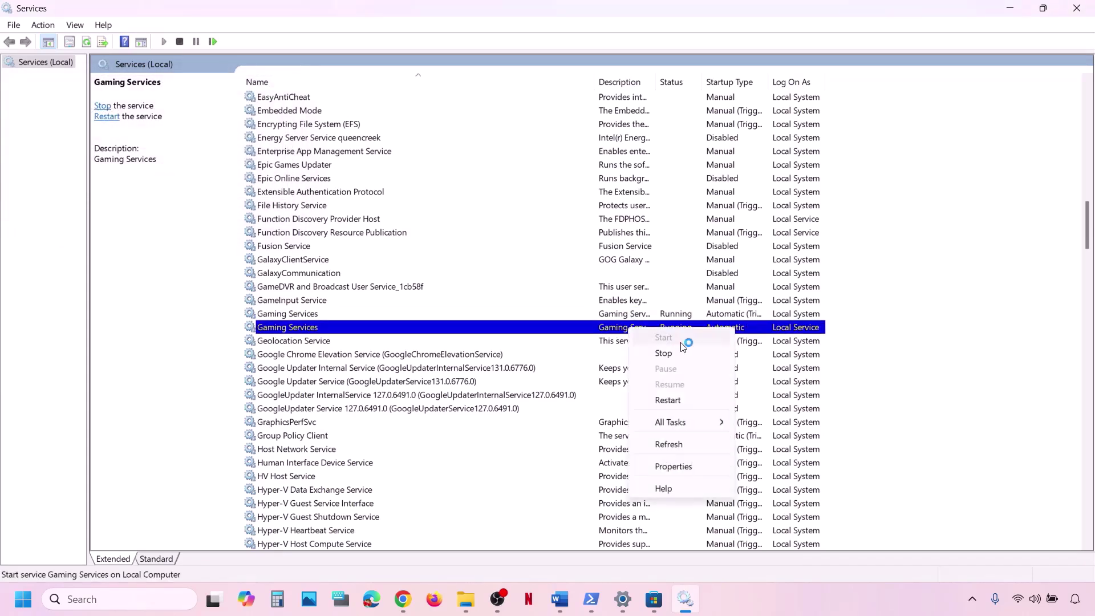
pyautogui.click(675, 396)
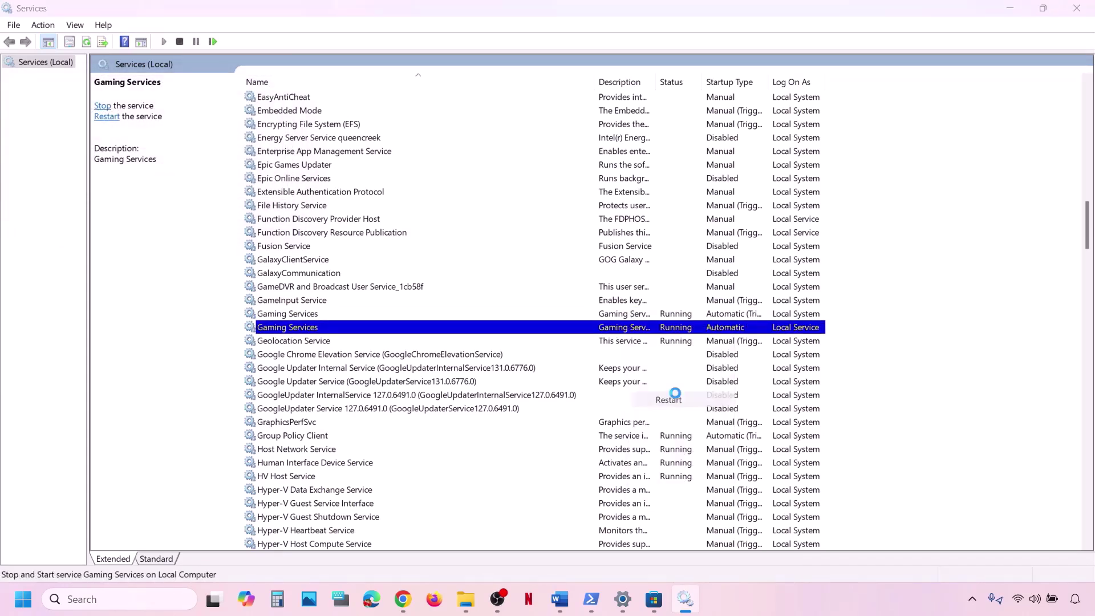
# Stop both Gaming Services entries.
pyautogui.click(635, 319)
pyautogui.rightClick(643, 319)
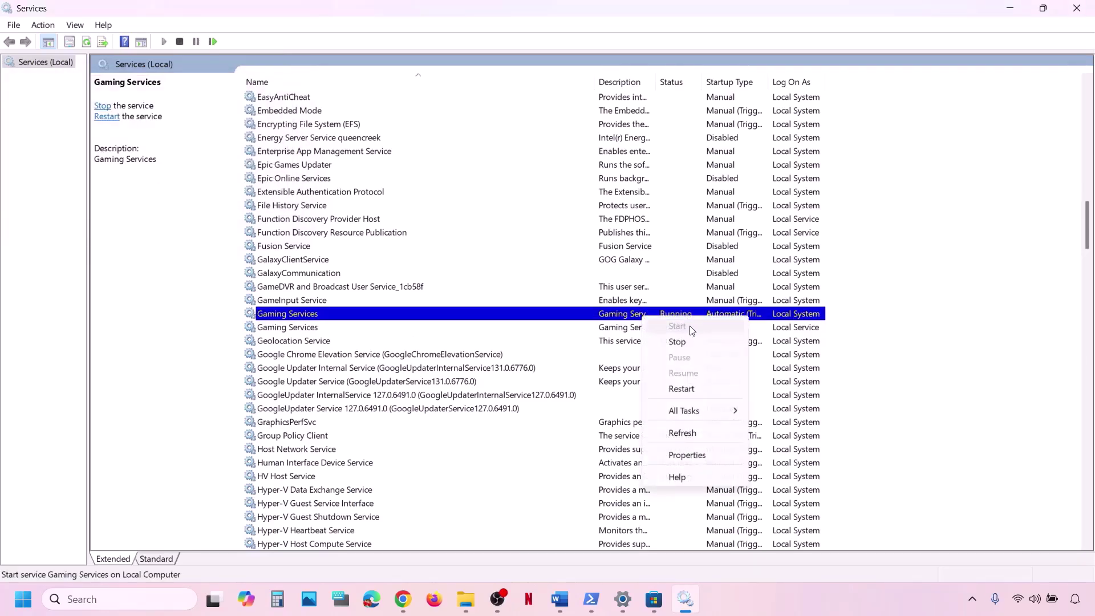
pyautogui.click(680, 342)
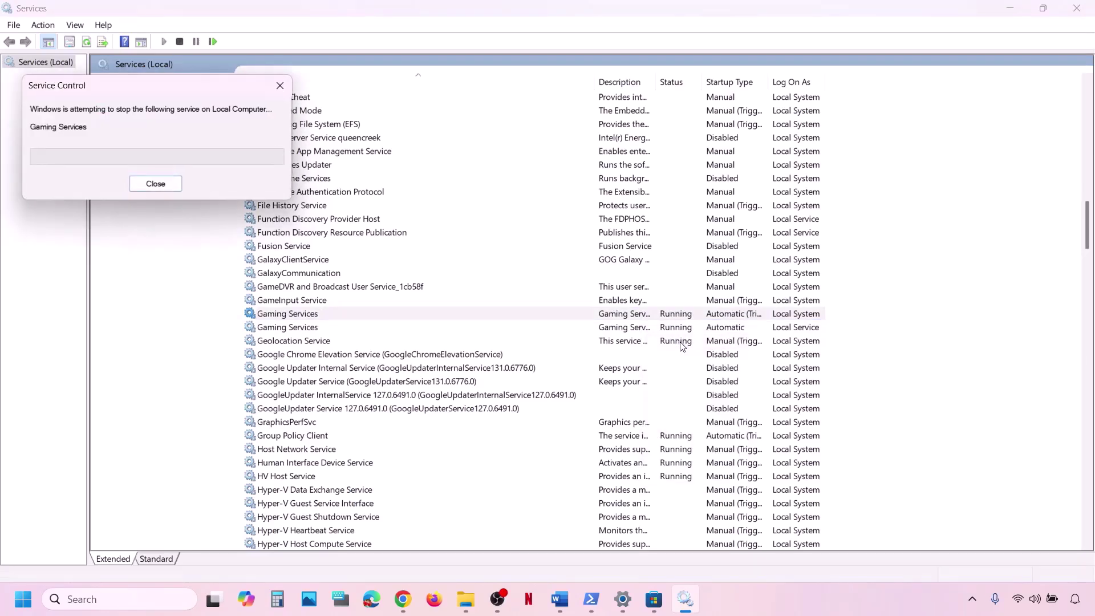
pyautogui.rightClick(641, 329)
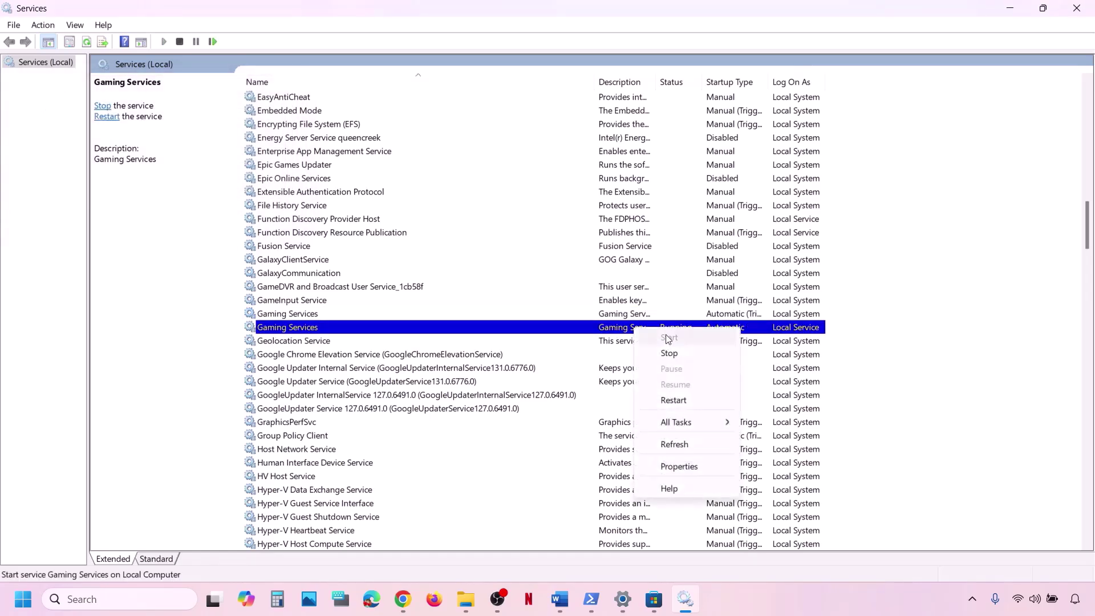
pyautogui.click(683, 355)
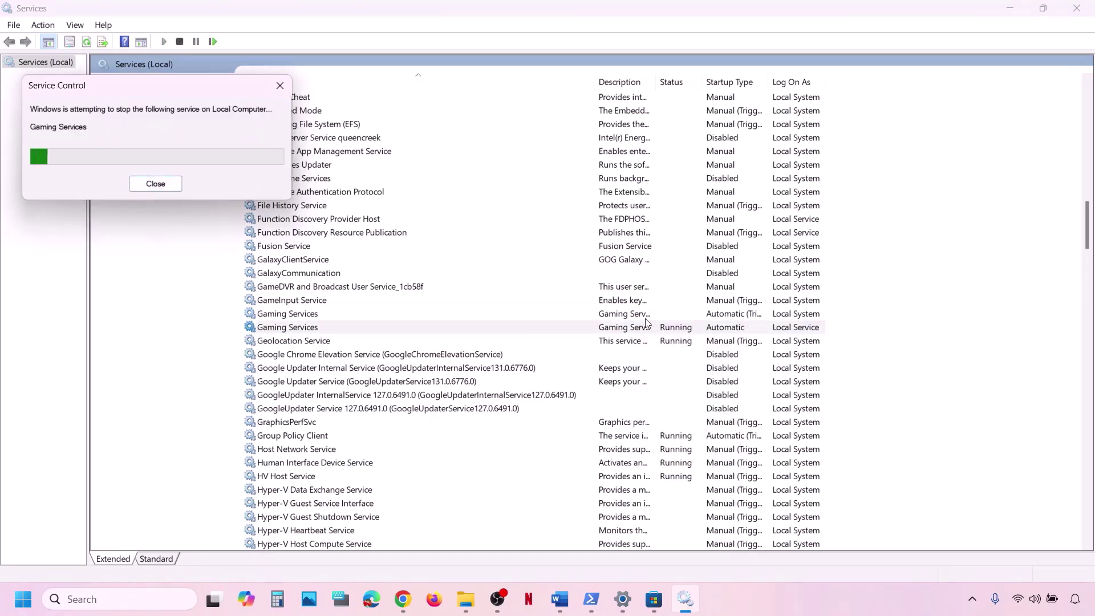
# Start the second Gaming Services entry, restart the upper one again, and return to the Word notes.
pyautogui.click(637, 314)
pyautogui.rightClick(636, 314)
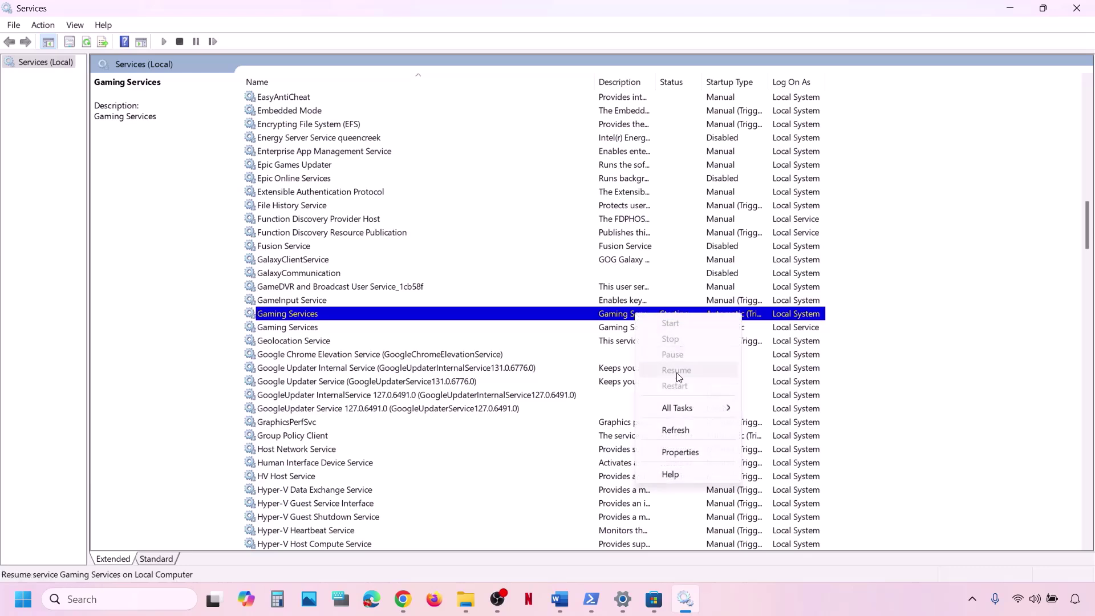
pyautogui.click(622, 329)
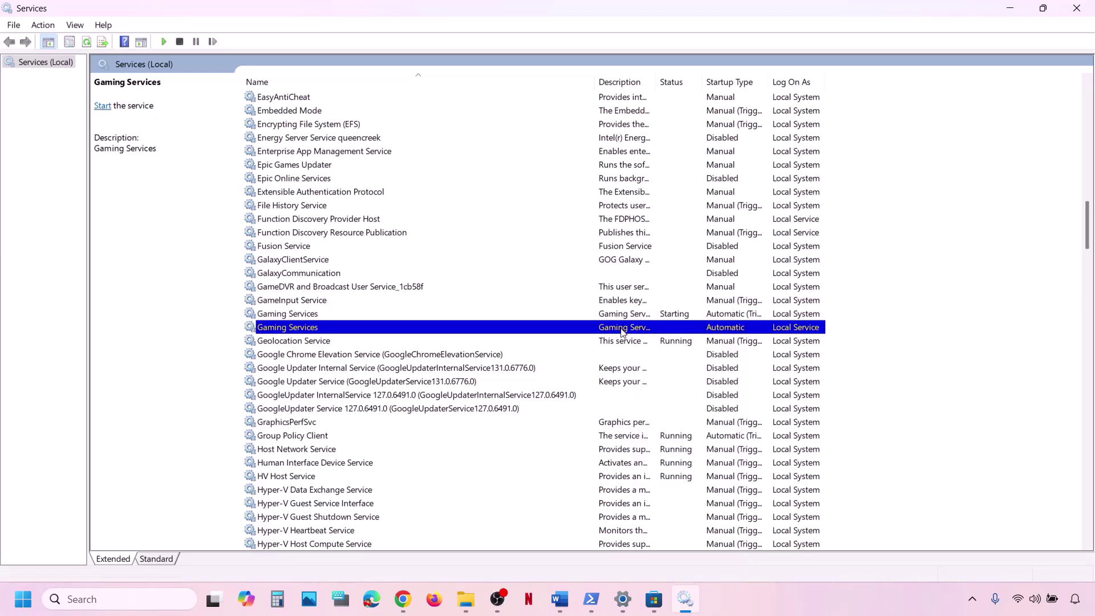
pyautogui.rightClick(657, 328)
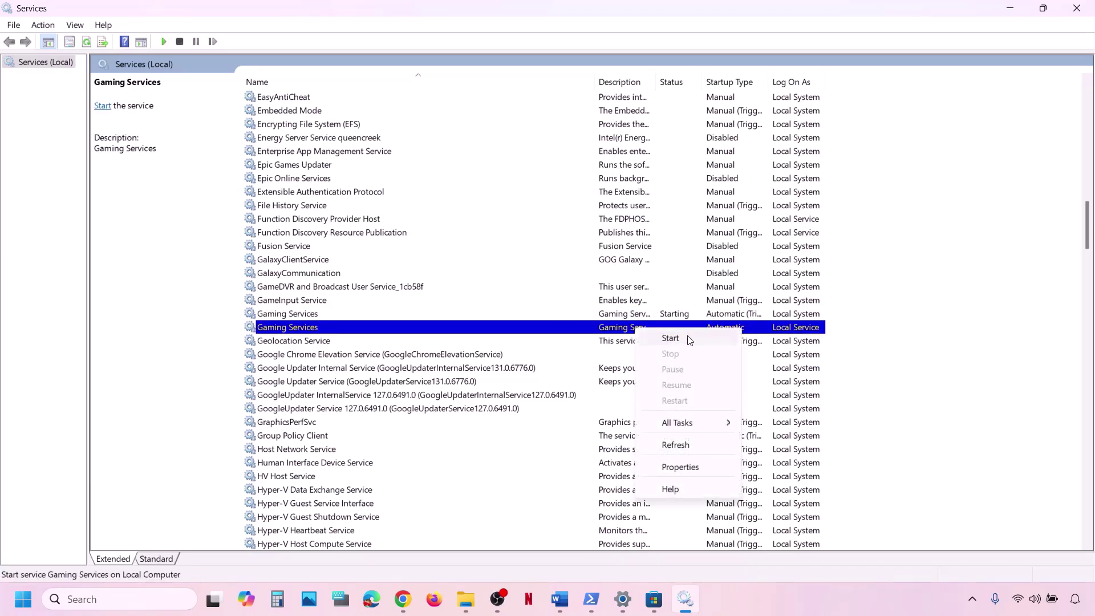
pyautogui.click(671, 338)
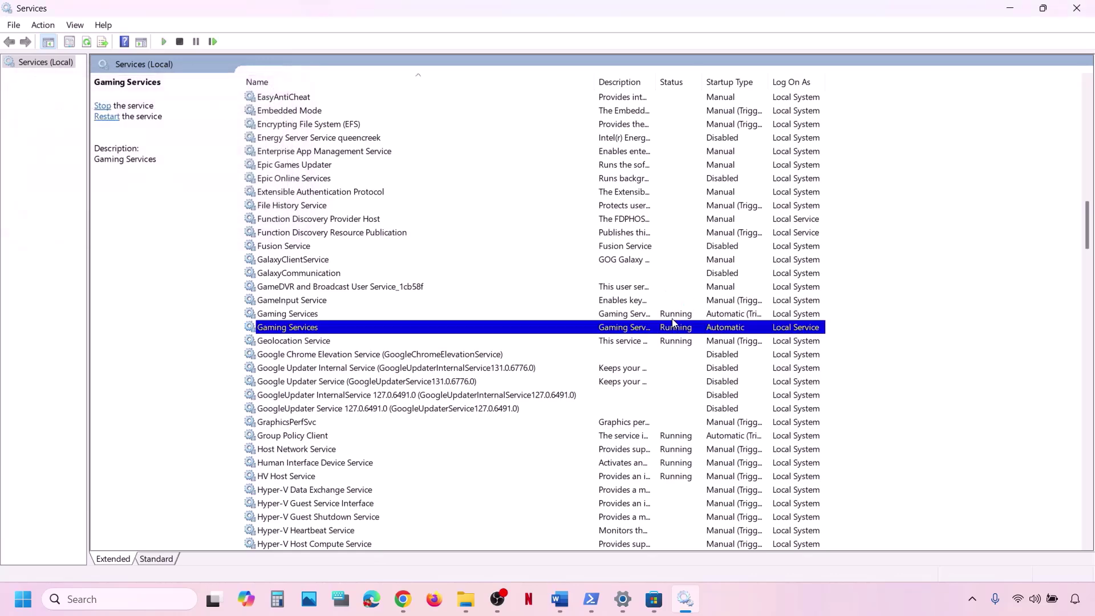
pyautogui.rightClick(642, 317)
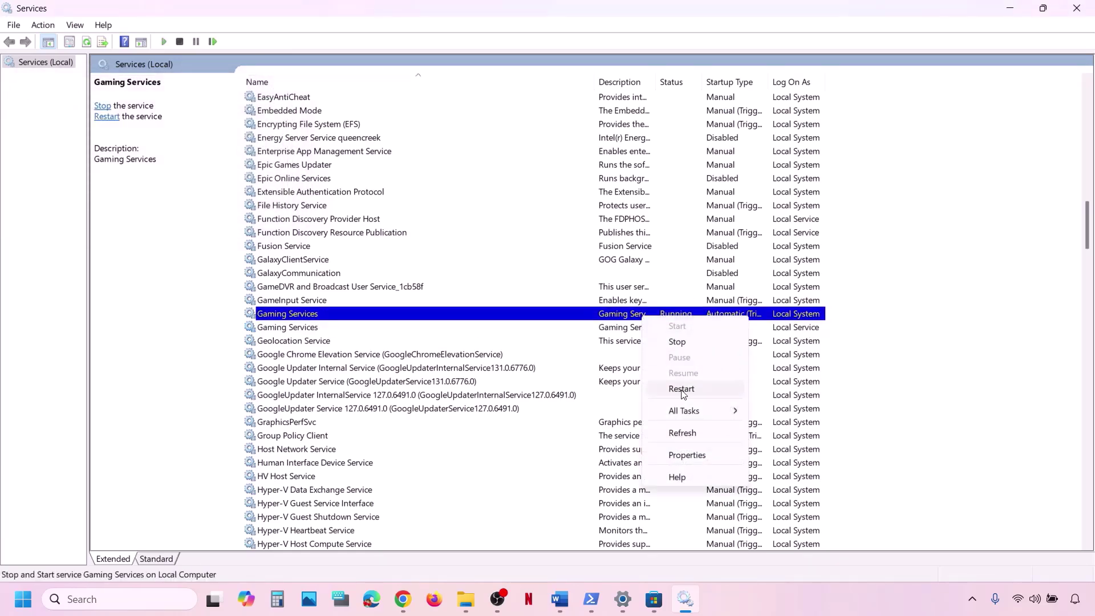
pyautogui.click(682, 390)
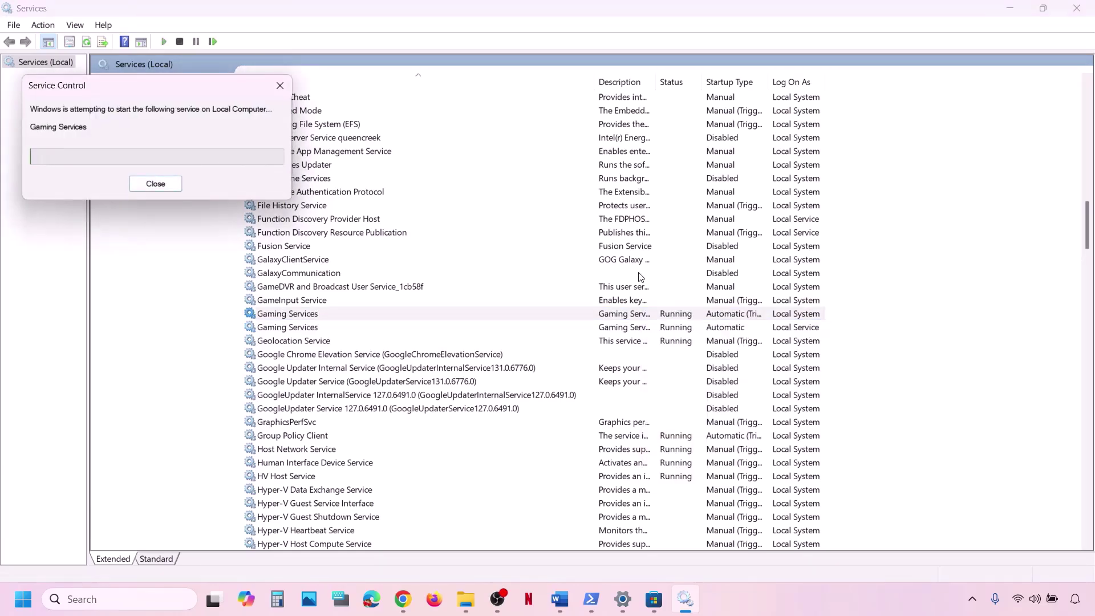
pyautogui.click(560, 598)
pyautogui.scroll(-2, 315, 416)
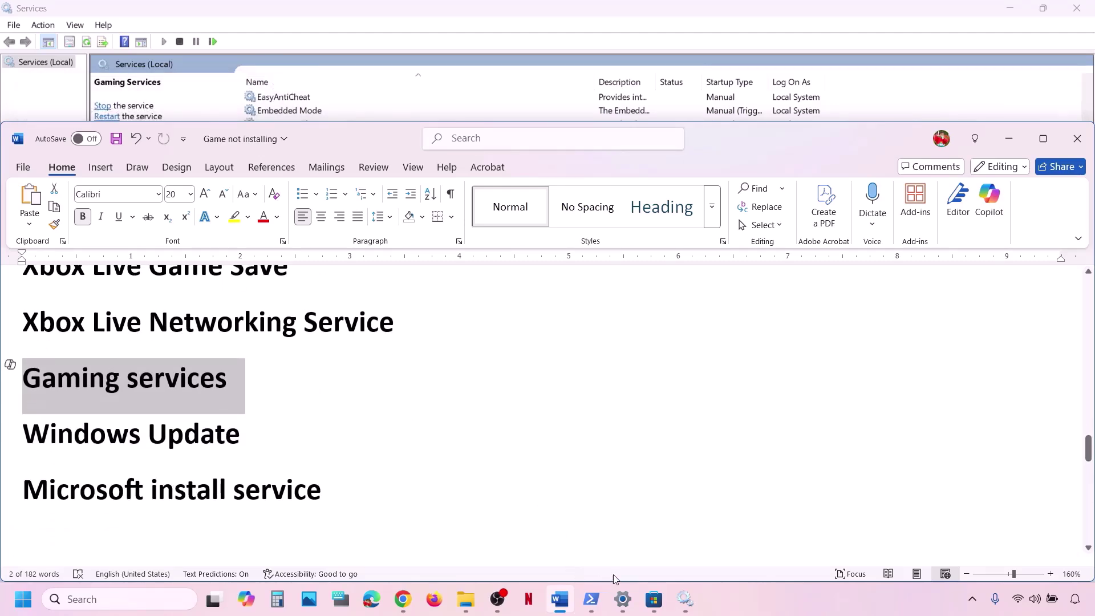
# Set the Windows Update service's startup type to Automatic and restart it.
pyautogui.click(689, 597)
pyautogui.click(501, 437)
pyautogui.press('w')
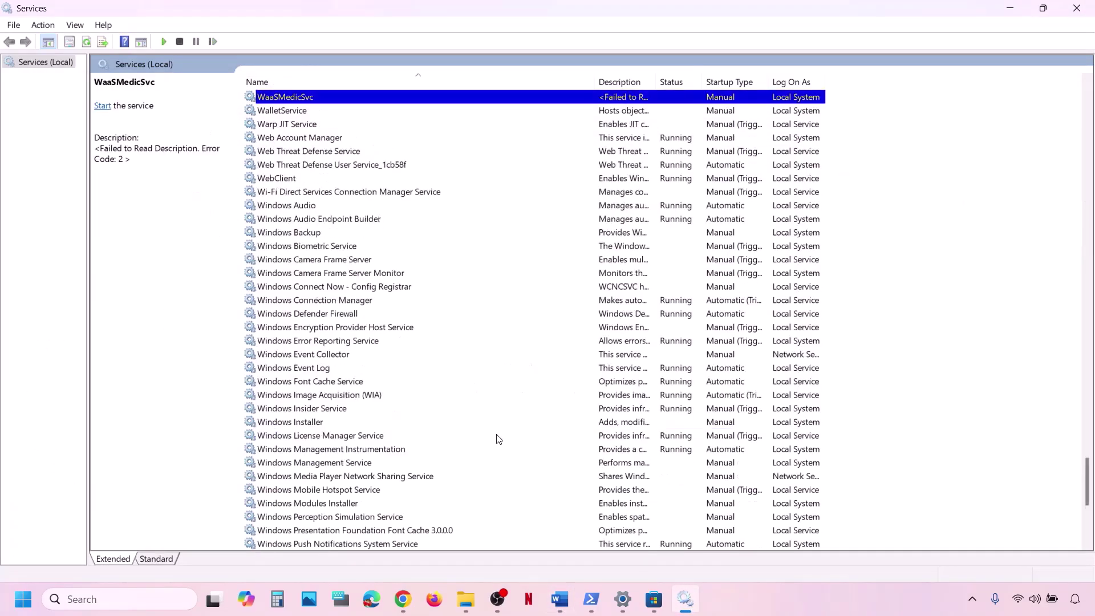
pyautogui.scroll(-12, 498, 440)
pyautogui.doubleClick(304, 330)
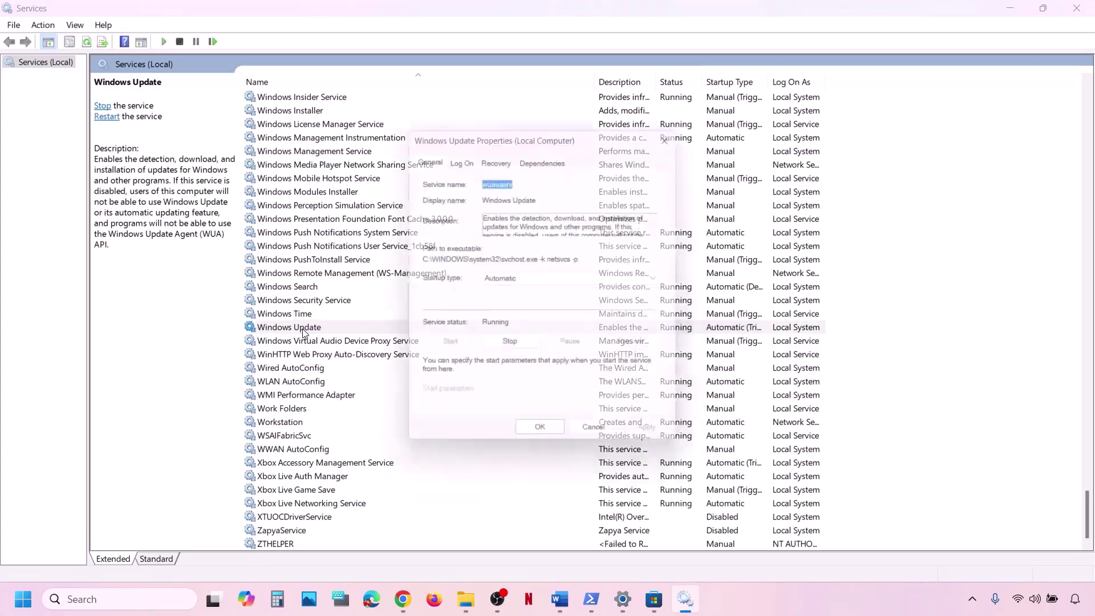
pyautogui.click(518, 282)
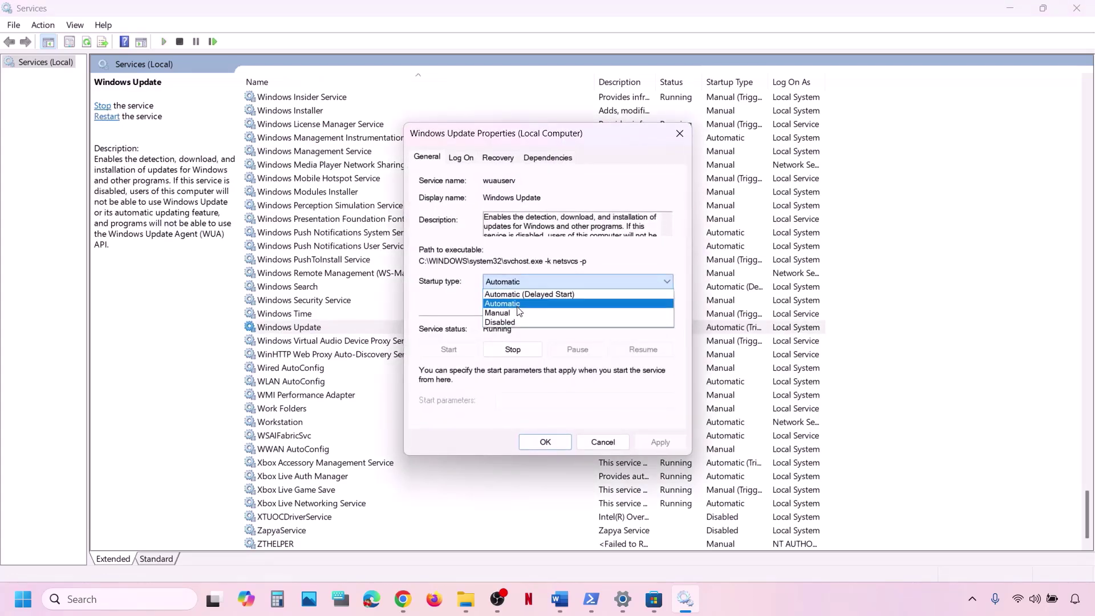
pyautogui.click(516, 304)
pyautogui.click(661, 443)
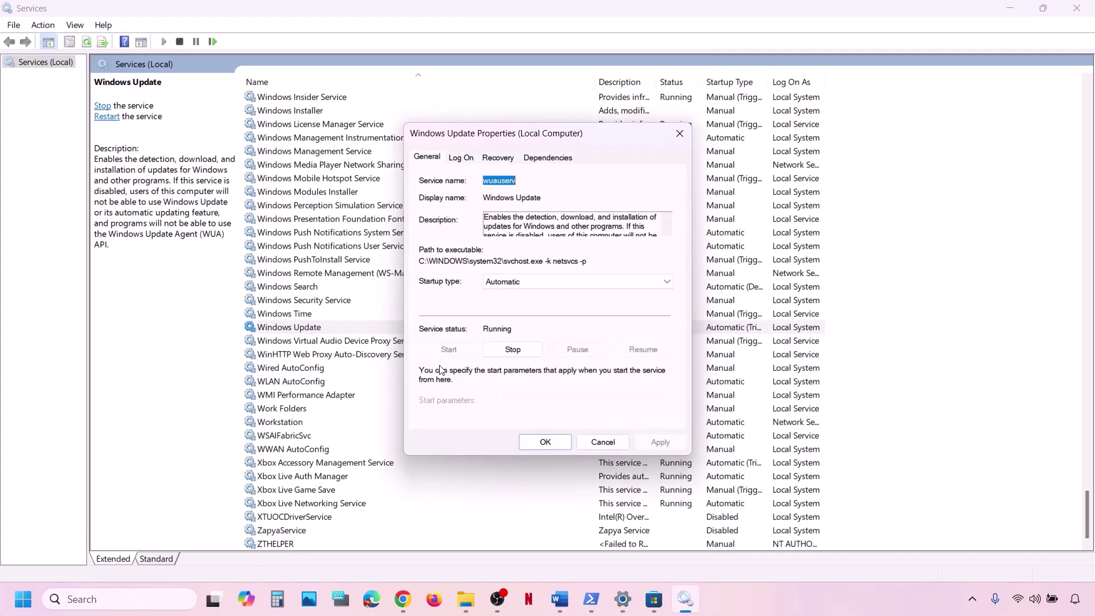
pyautogui.click(525, 444)
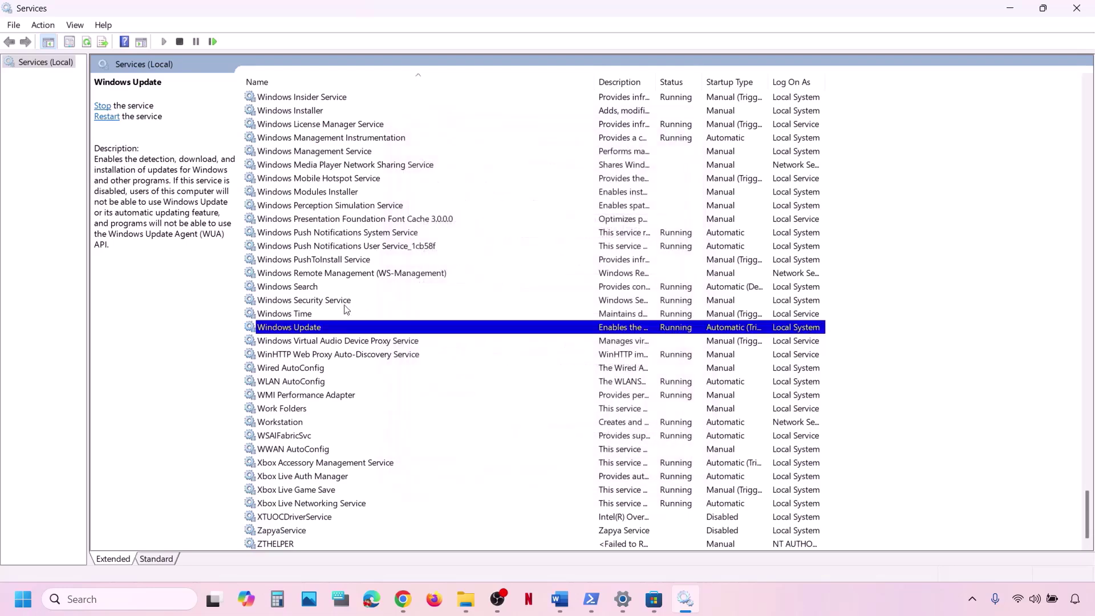
pyautogui.rightClick(305, 331)
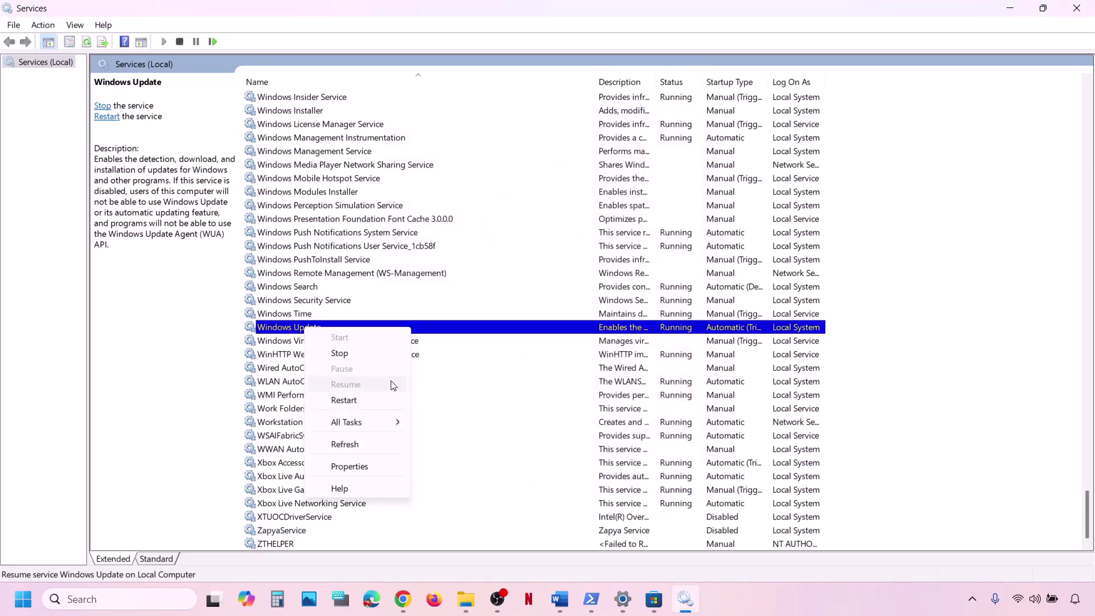
pyautogui.click(366, 399)
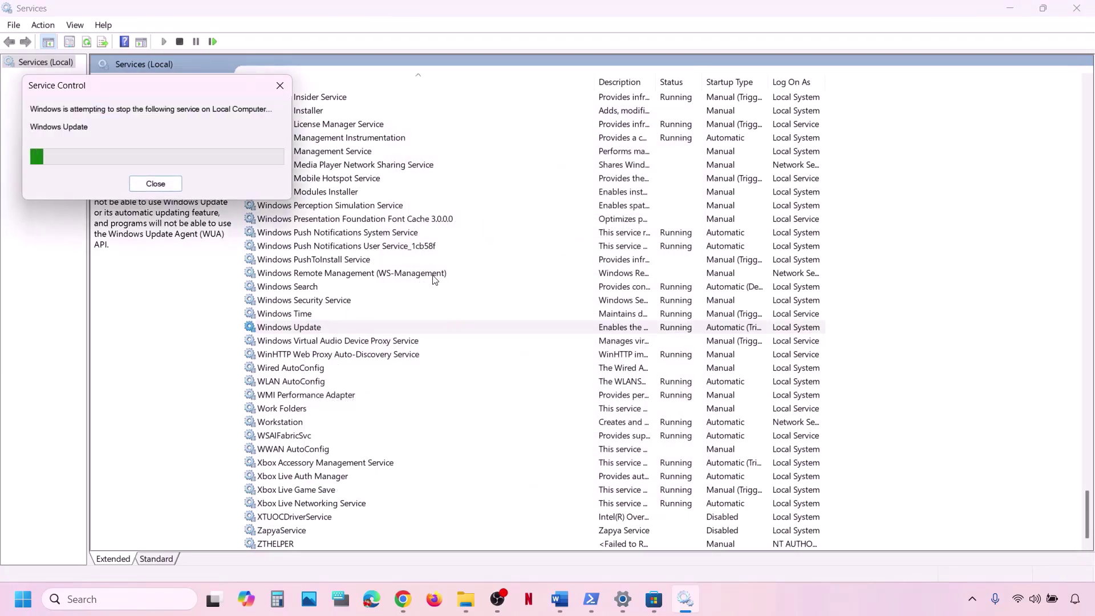
# Set the Microsoft Store Install Service startup type to Automatic.
pyautogui.click(385, 288)
pyautogui.write('mi')
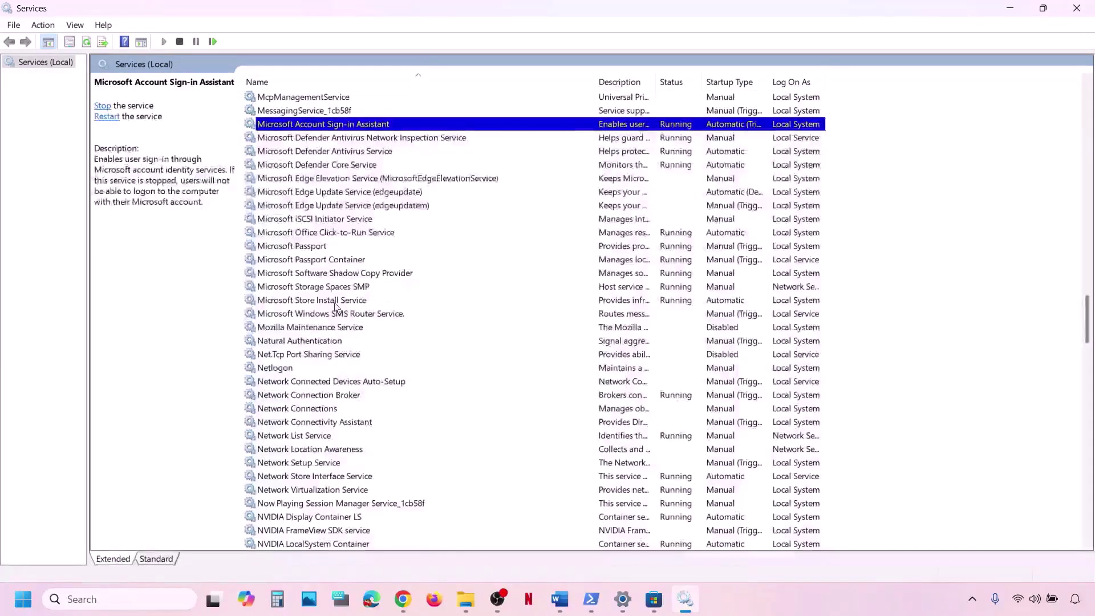
pyautogui.click(334, 302)
pyautogui.doubleClick(406, 304)
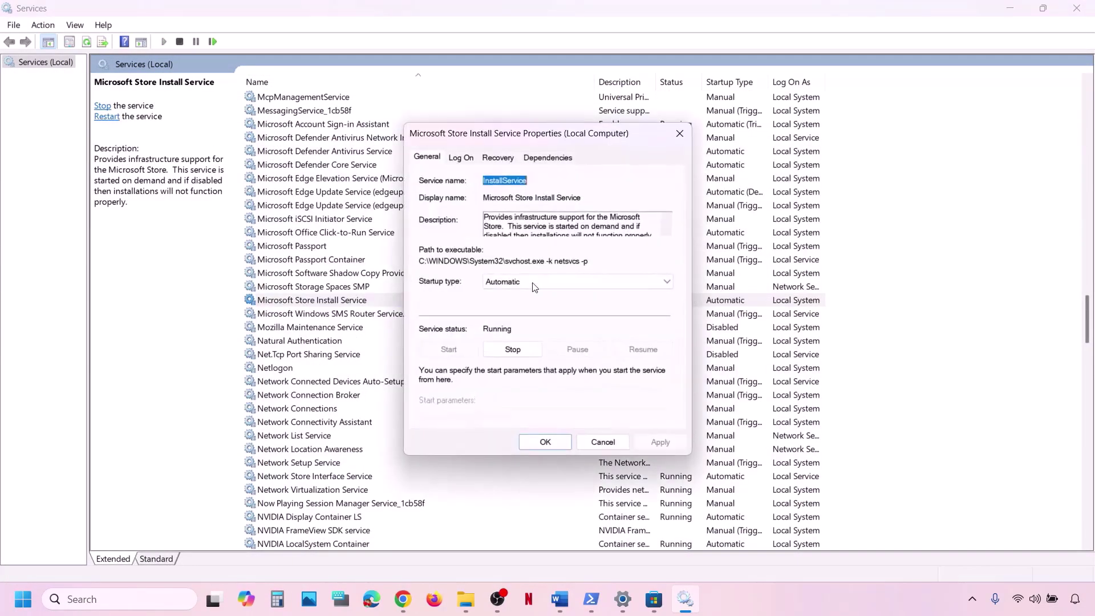
pyautogui.click(540, 279)
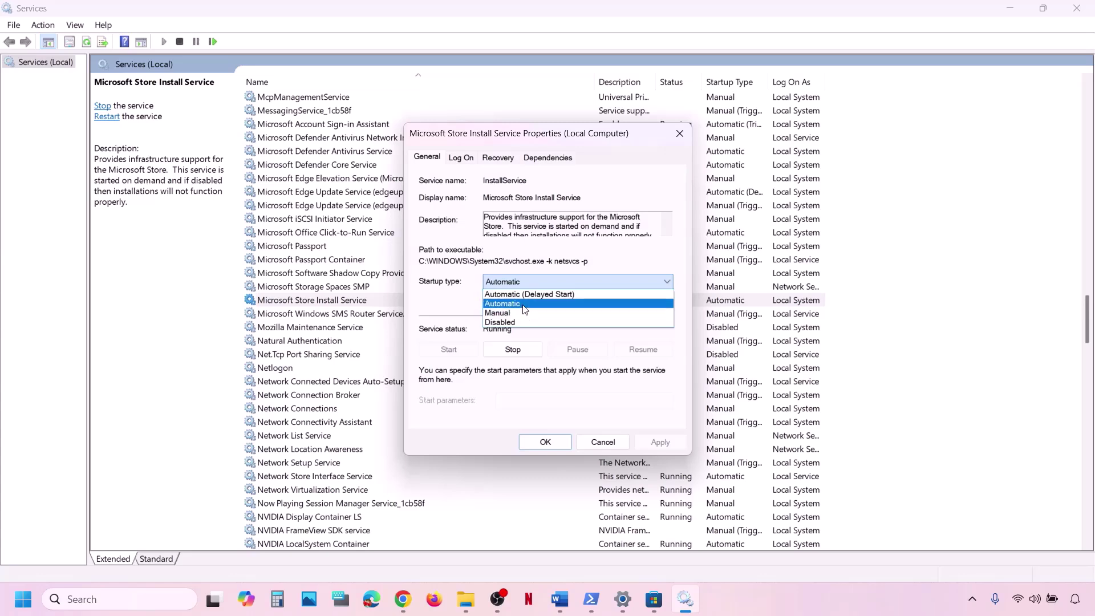
pyautogui.click(525, 303)
pyautogui.click(660, 441)
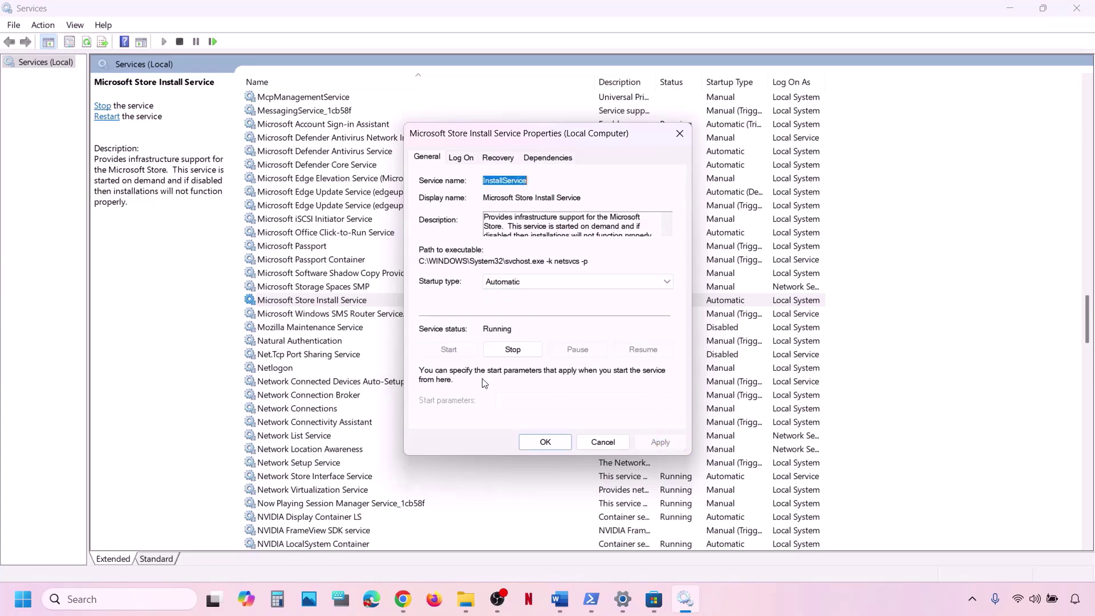
pyautogui.click(544, 442)
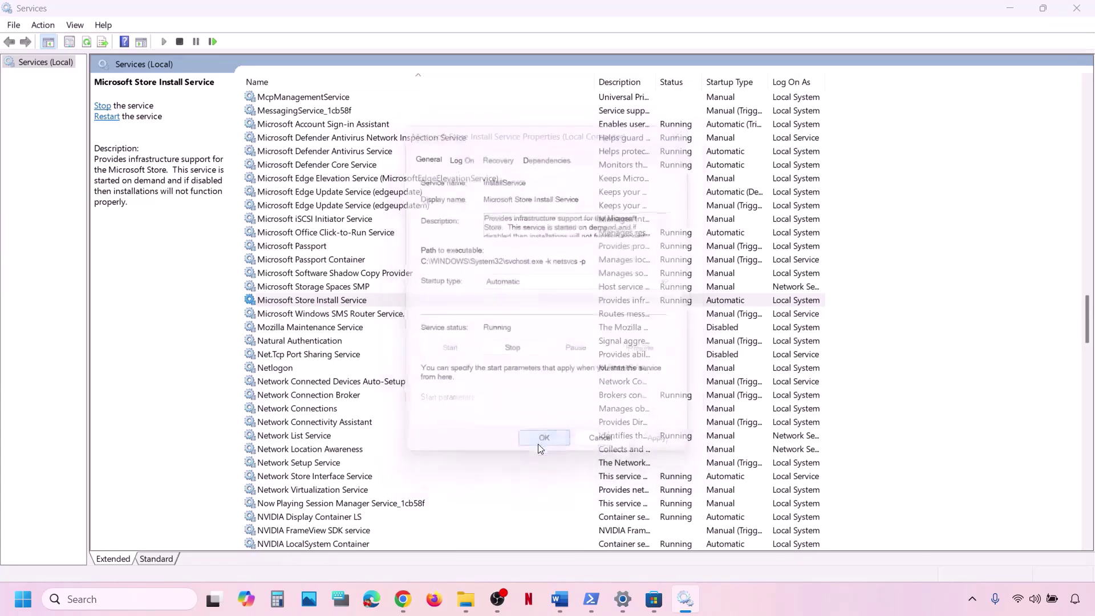
# Restart the Microsoft Store Install Service and close the Services window.
pyautogui.click(331, 303)
pyautogui.rightClick(333, 306)
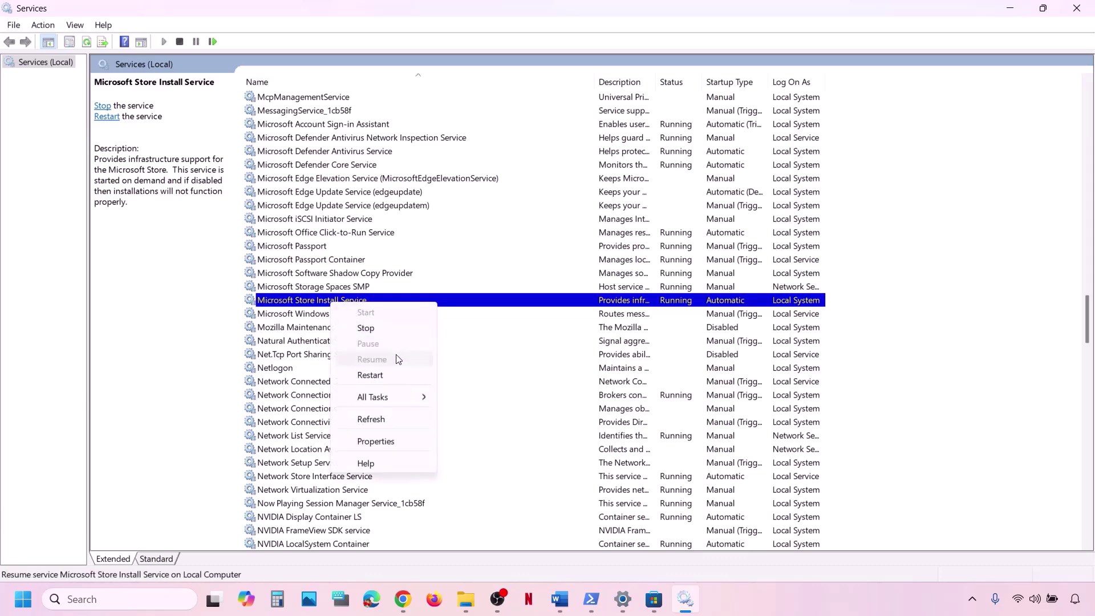
pyautogui.click(370, 375)
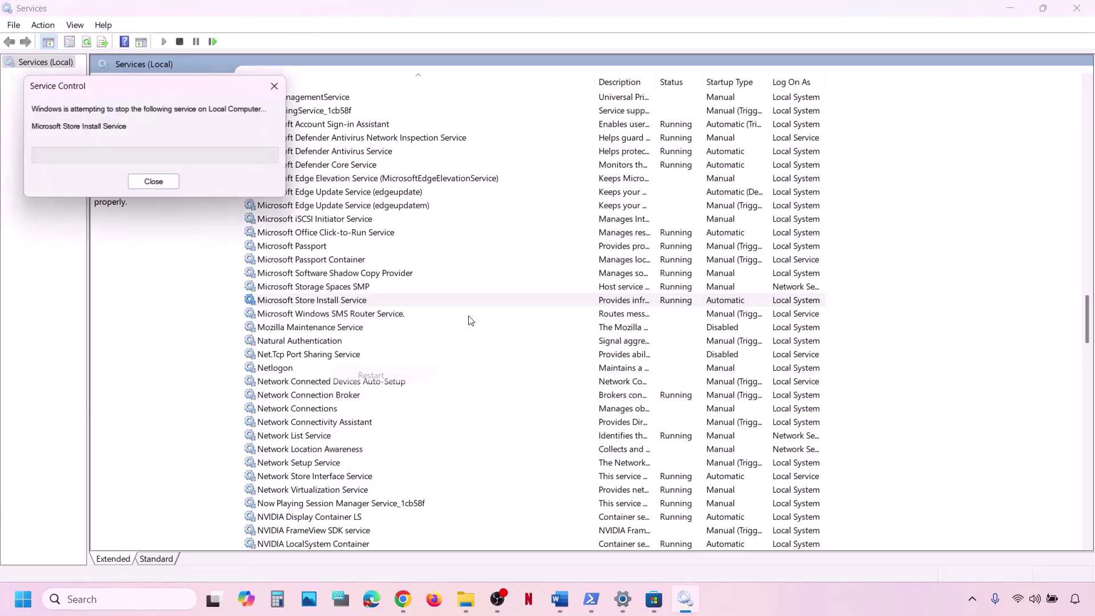
pyautogui.click(1076, 8)
# Run Check for updates on the Windows Update page, then switch back to the Word guide.
pyautogui.scroll(-5, 556, 384)
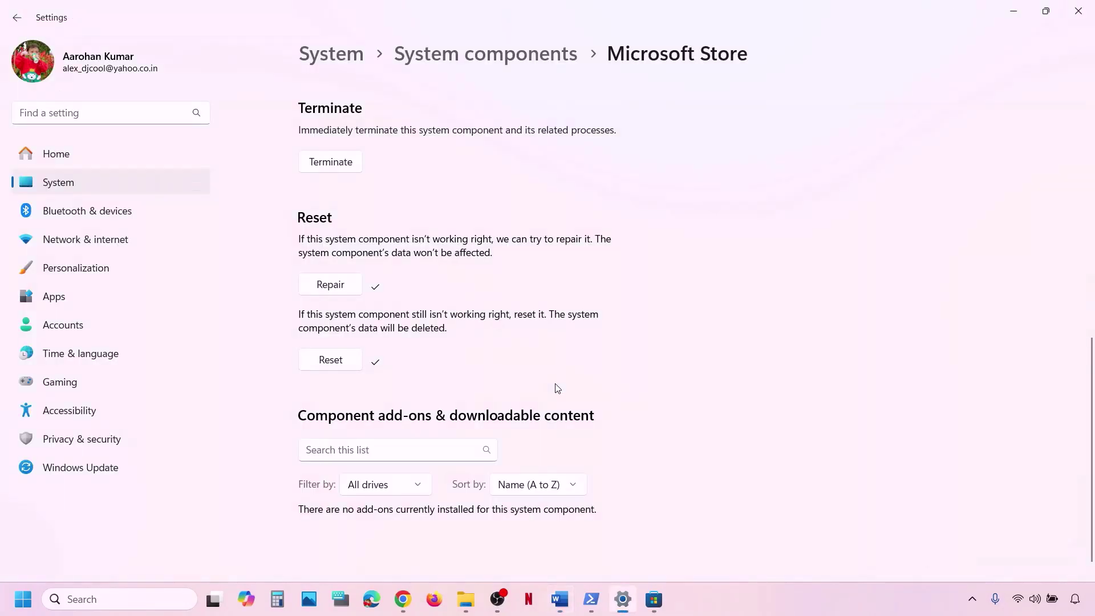
pyautogui.click(135, 468)
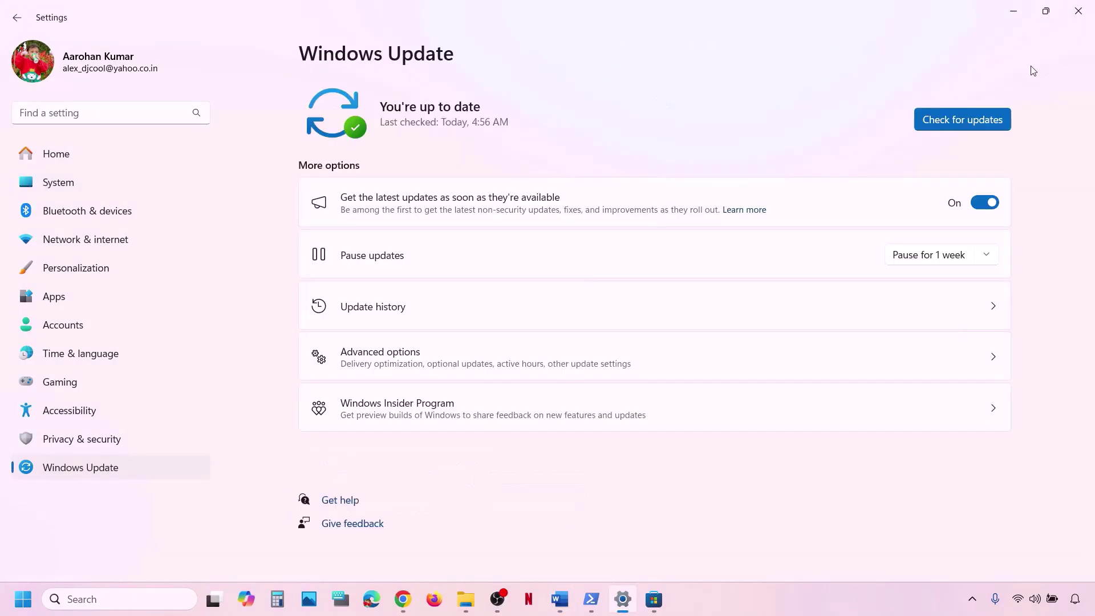
pyautogui.click(1007, 121)
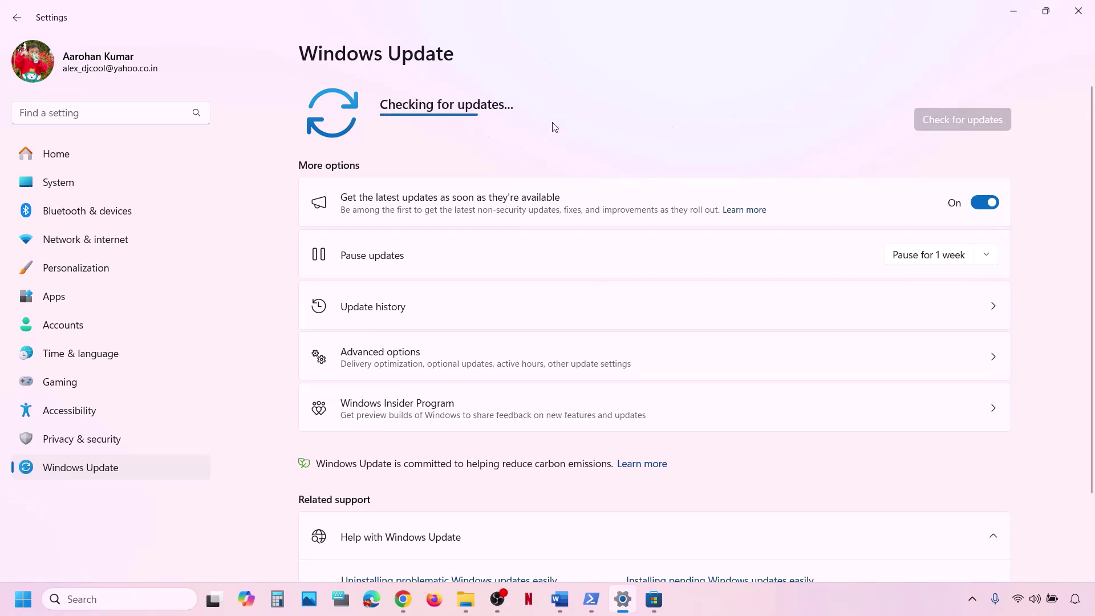
pyautogui.click(22, 609)
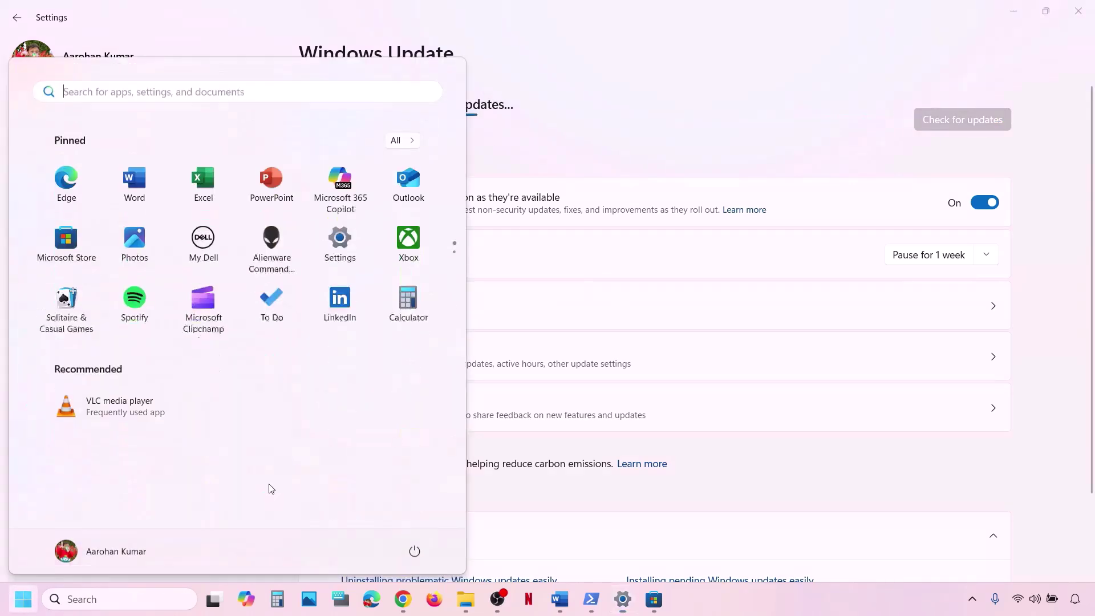
pyautogui.click(414, 550)
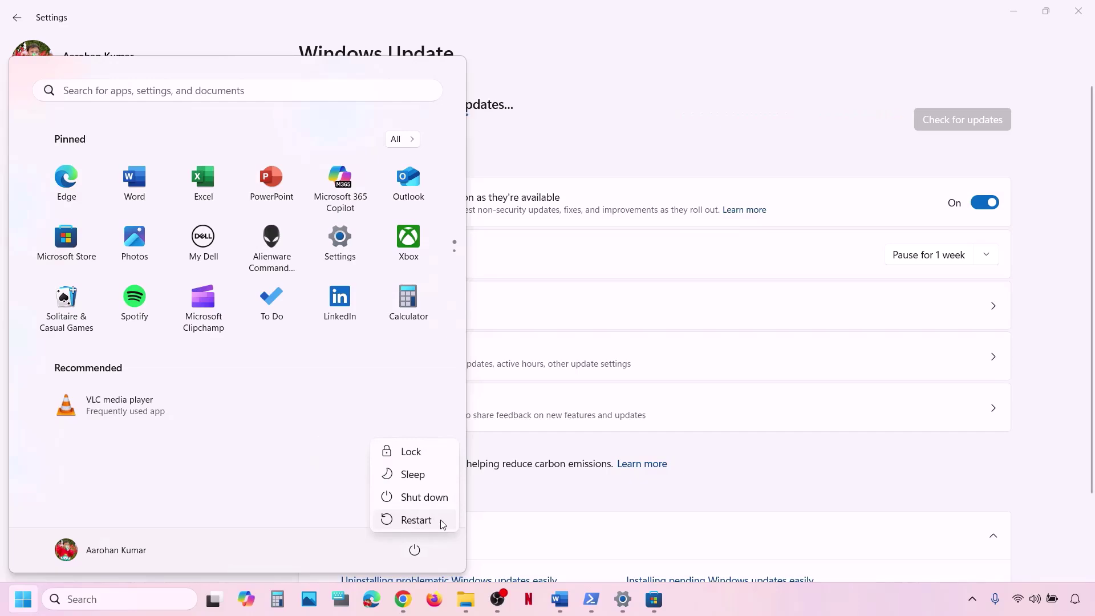
pyautogui.hotkey('alt', 'Tab')
# Copy the inetcpl.cpl command from the Word guide and paste it into Windows search.
pyautogui.scroll(-2, 422, 427)
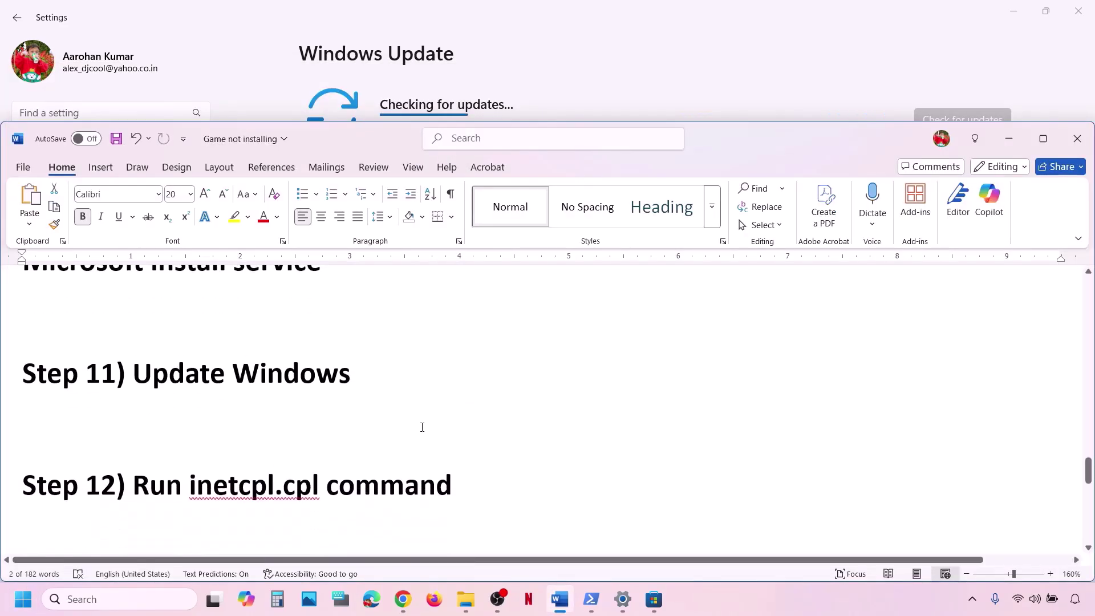
pyautogui.moveTo(189, 457); pyautogui.dragTo(318, 460)
pyautogui.doubleClick(318, 460)
pyautogui.hotkey('ctrl', 'c')
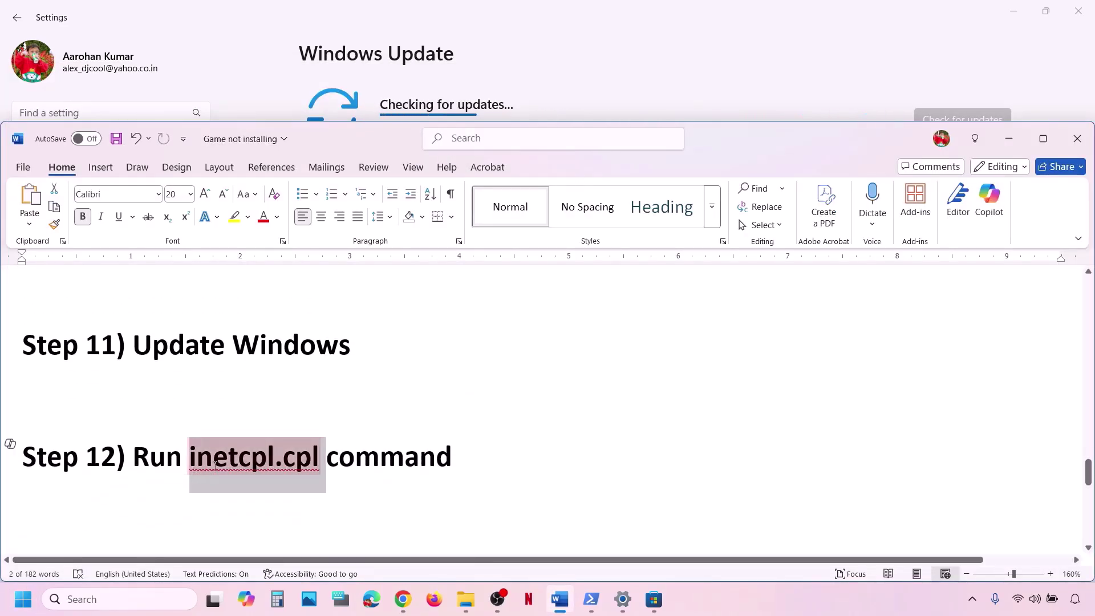
pyautogui.click(135, 599)
pyautogui.hotkey('ctrl', 'v')
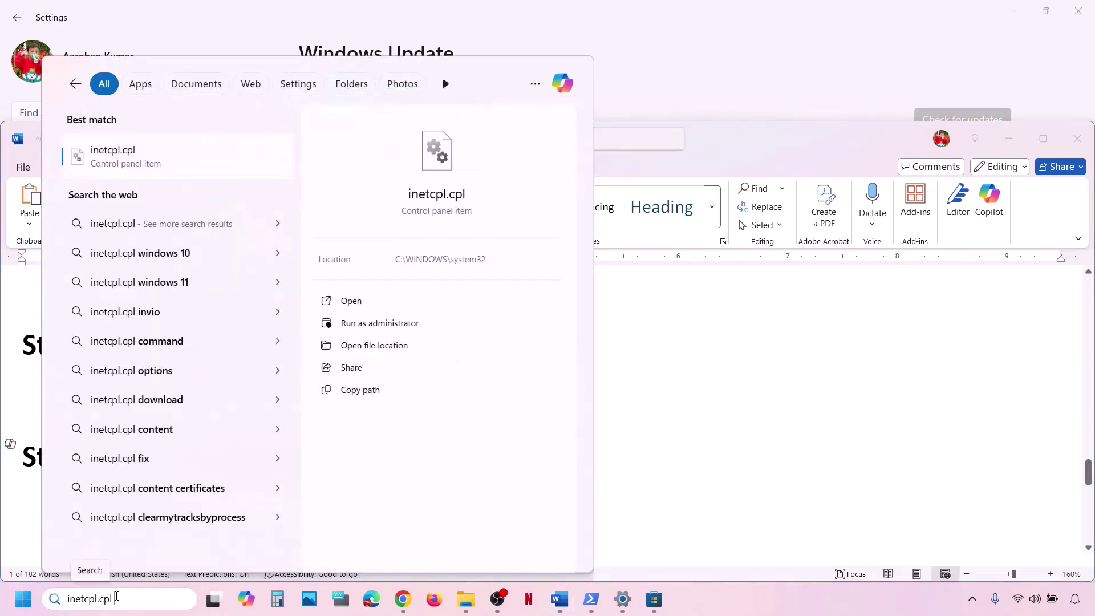
# Open Internet Properties, review the Advanced tab settings, and close it with OK.
pyautogui.click(164, 160)
pyautogui.click(280, 84)
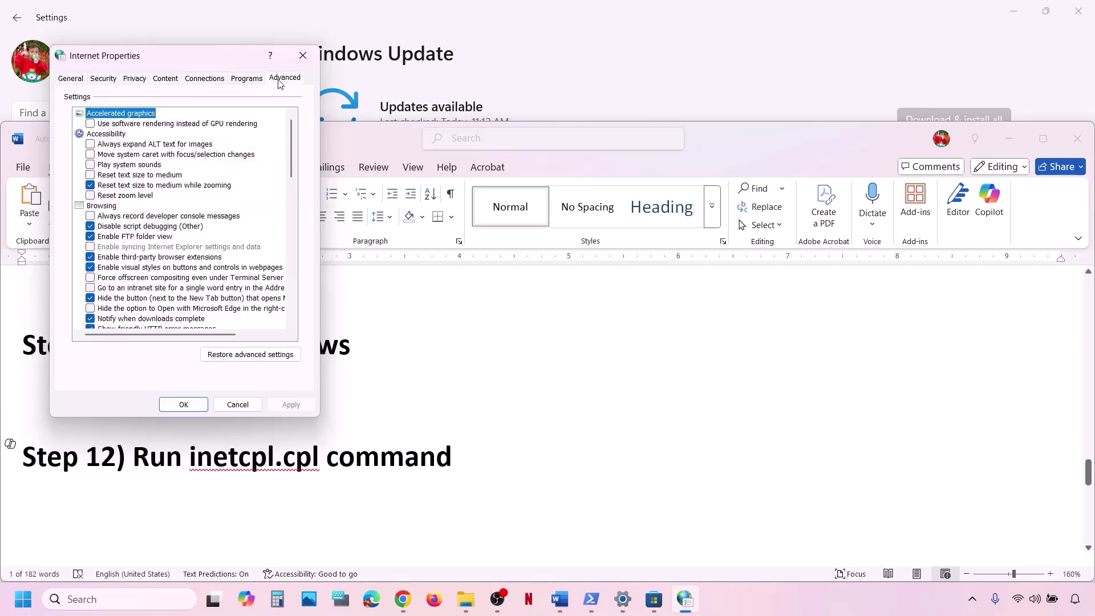
pyautogui.scroll(-10, 127, 253)
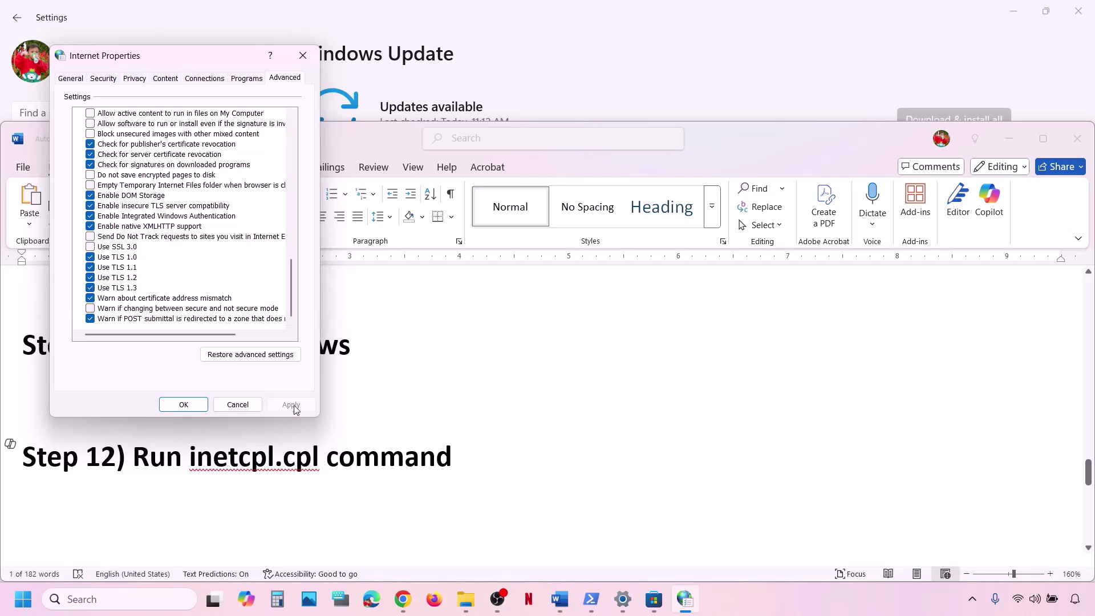
pyautogui.click(190, 409)
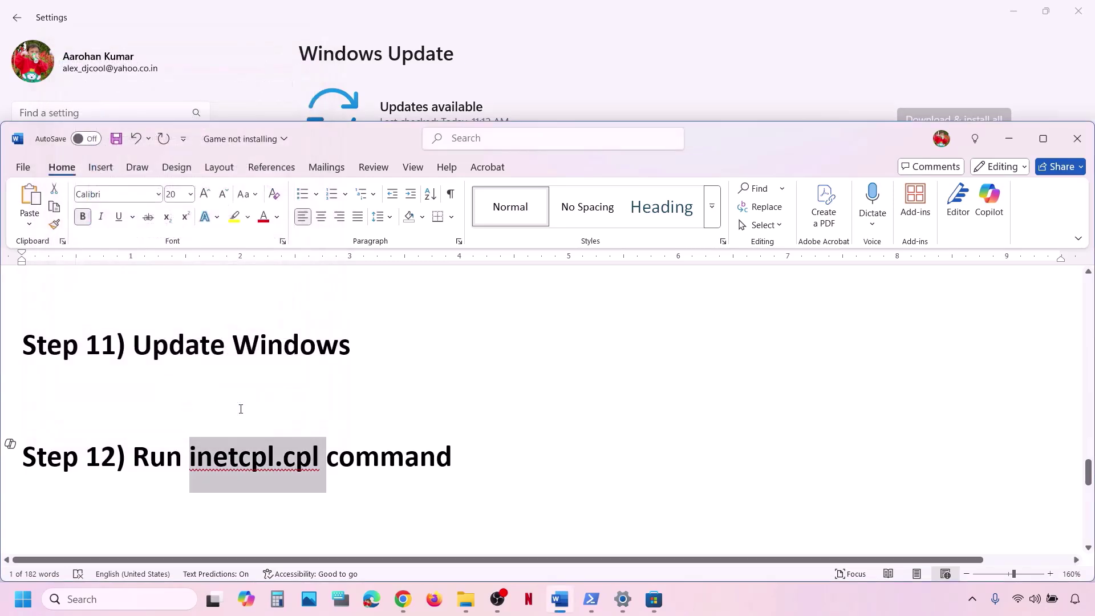
pyautogui.scroll(-3, 342, 421)
pyautogui.scroll(1, 348, 431)
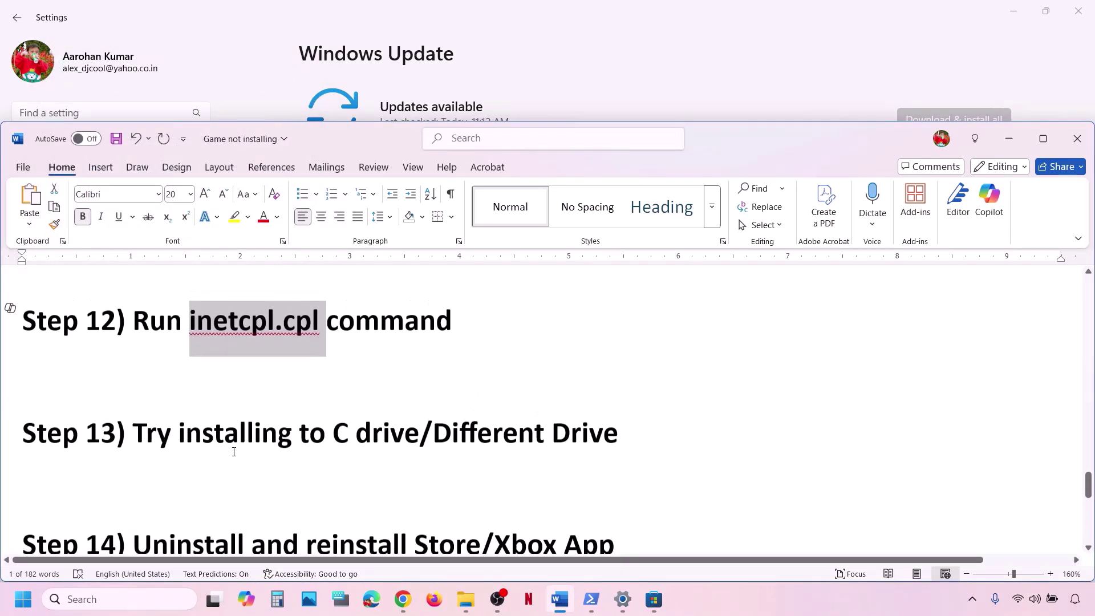
# Go to System > Storage > Advanced storage settings in Settings.
pyautogui.moveTo(227, 450); pyautogui.dragTo(636, 434)
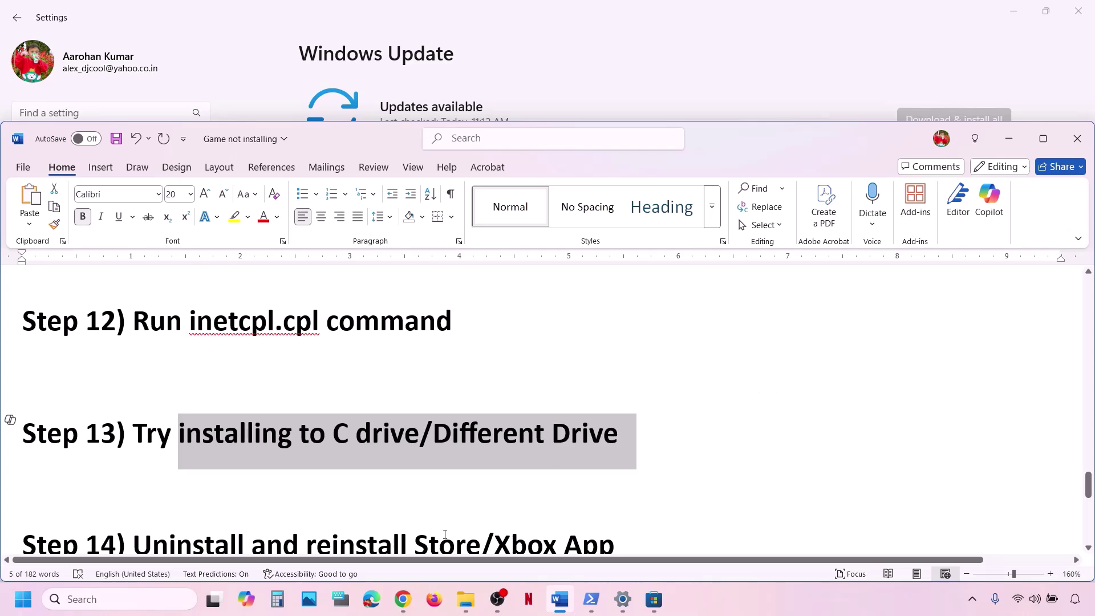
pyautogui.hotkey('alt', 'Tab')
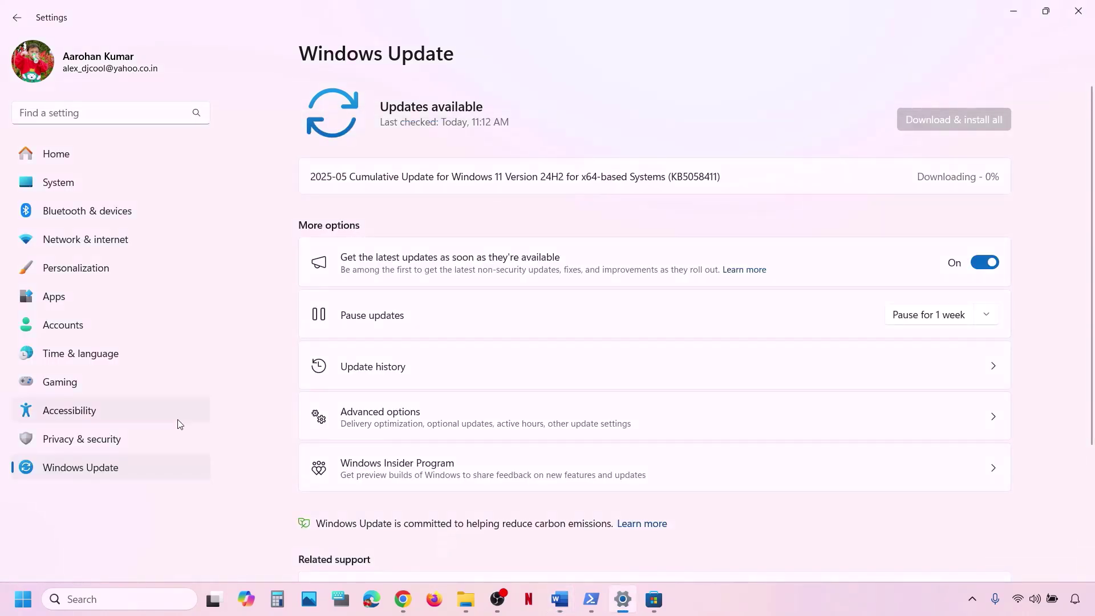
pyautogui.click(69, 175)
pyautogui.scroll(-2, 379, 394)
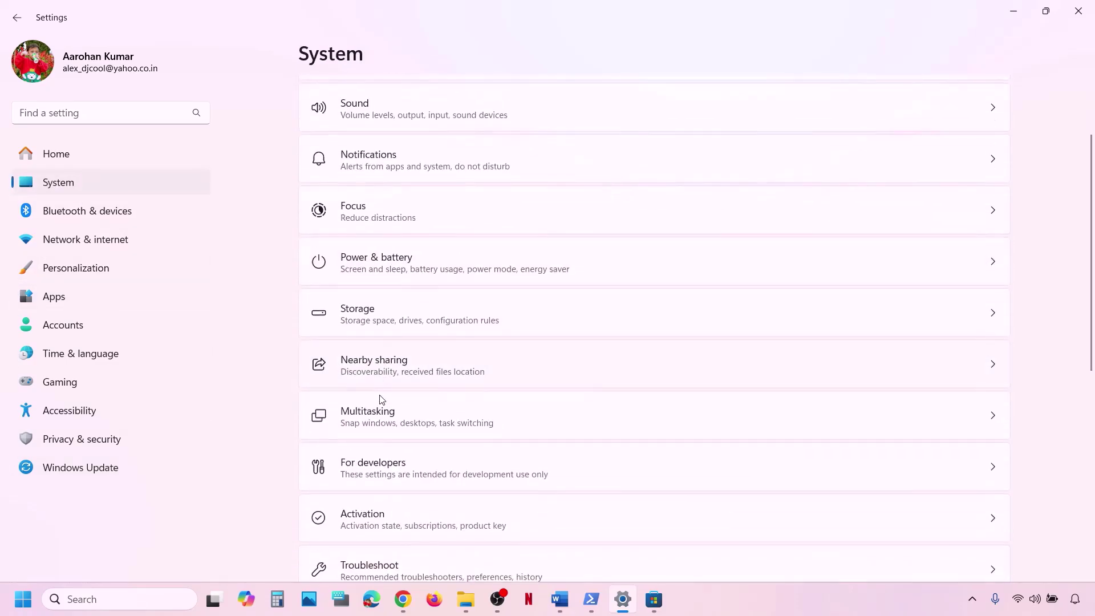
pyautogui.click(397, 309)
pyautogui.scroll(-5, 471, 418)
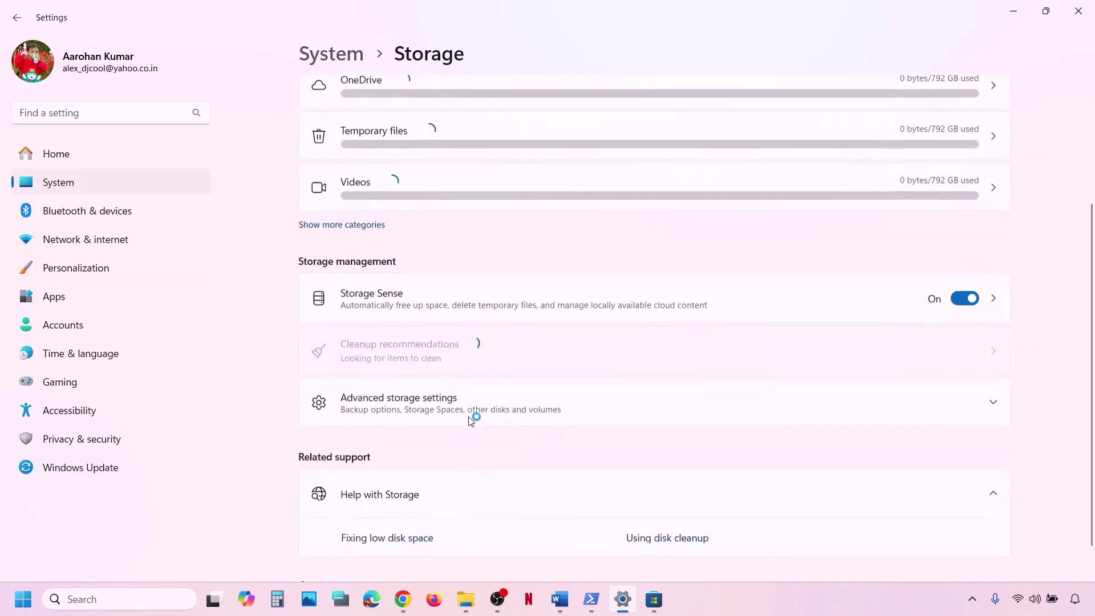
pyautogui.click(439, 346)
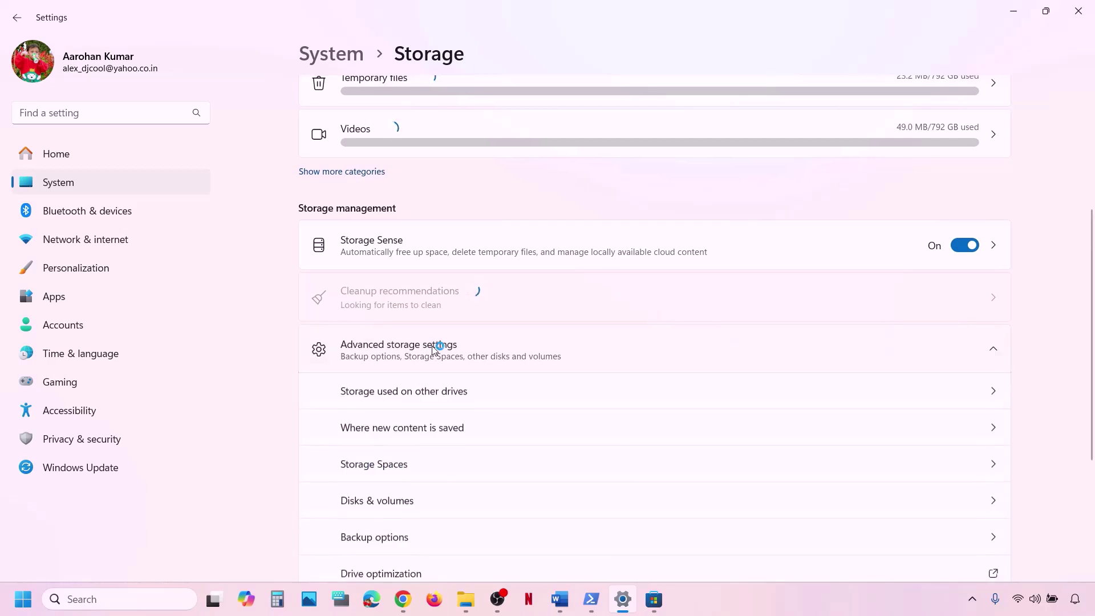
# Confirm new apps save to OS (C:) under Where new content is saved, then close Settings.
pyautogui.scroll(-2, 435, 350)
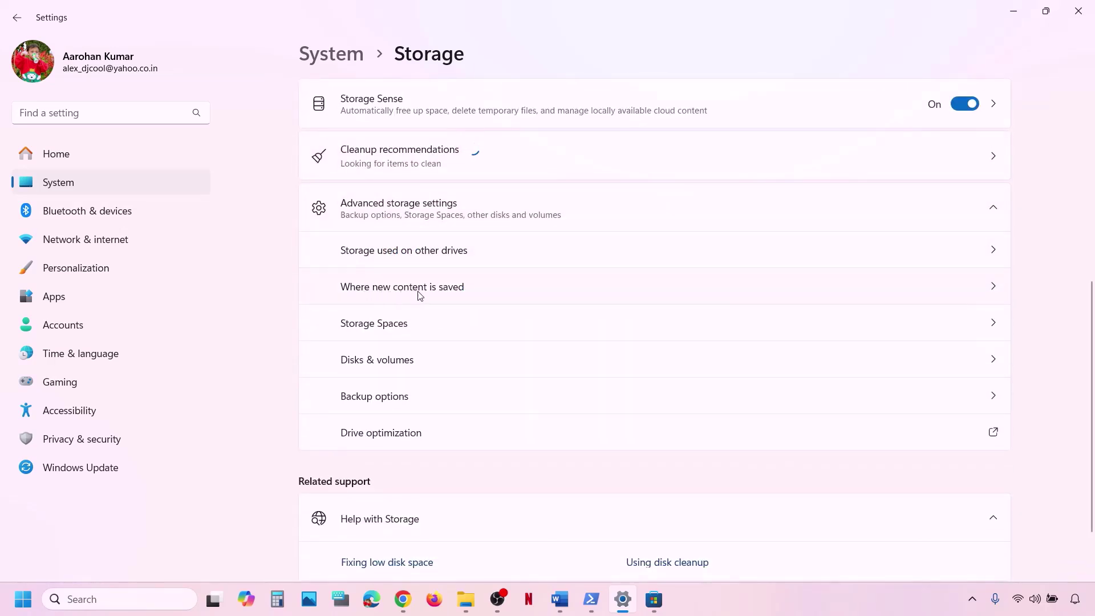
pyautogui.click(978, 287)
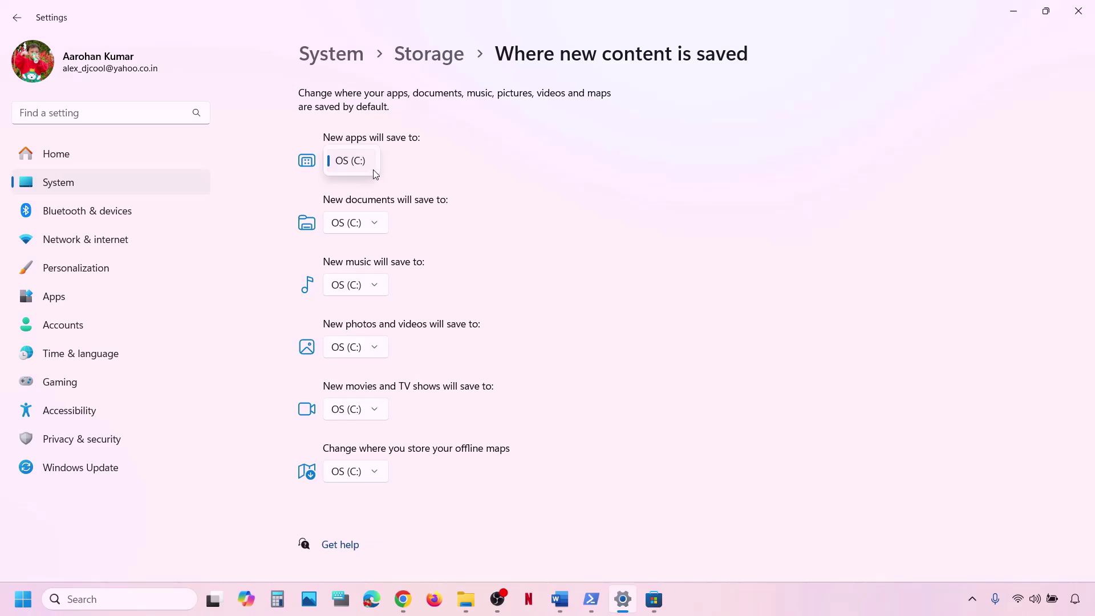
pyautogui.click(358, 163)
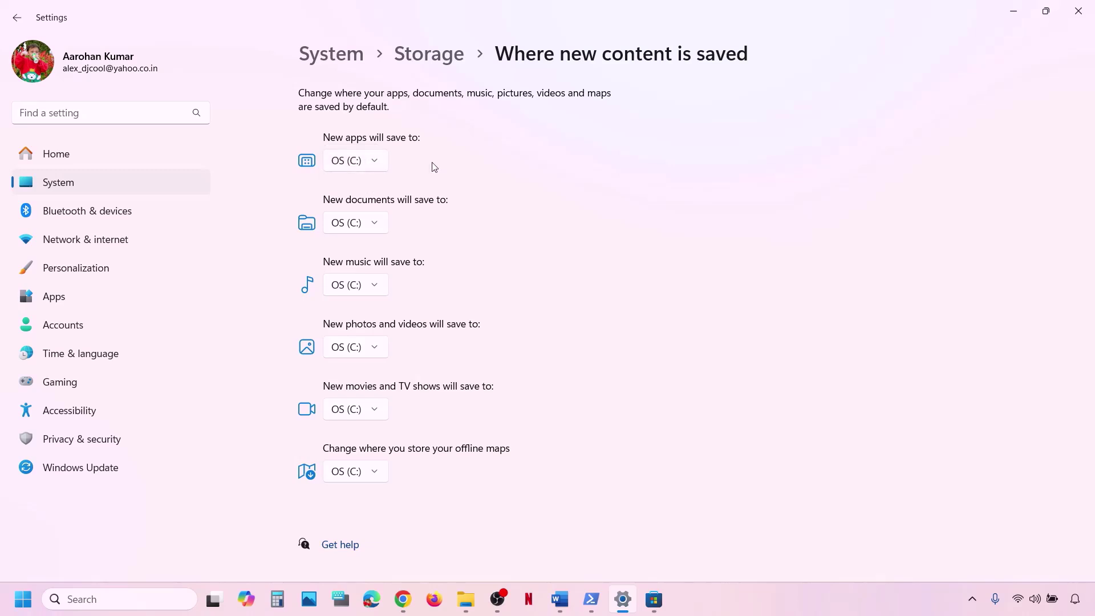
pyautogui.click(378, 166)
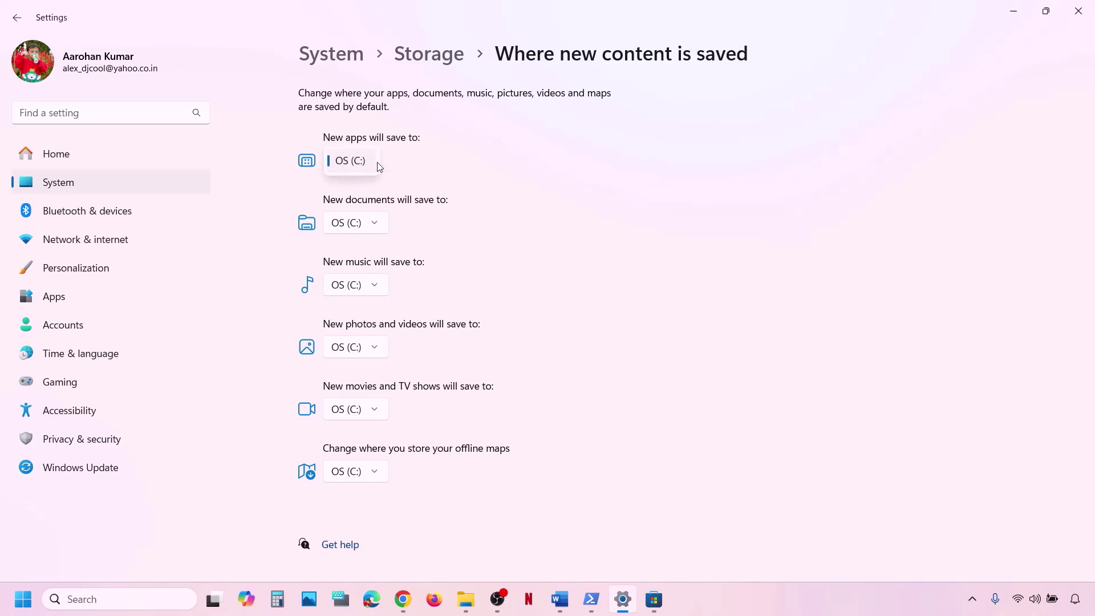
pyautogui.click(396, 166)
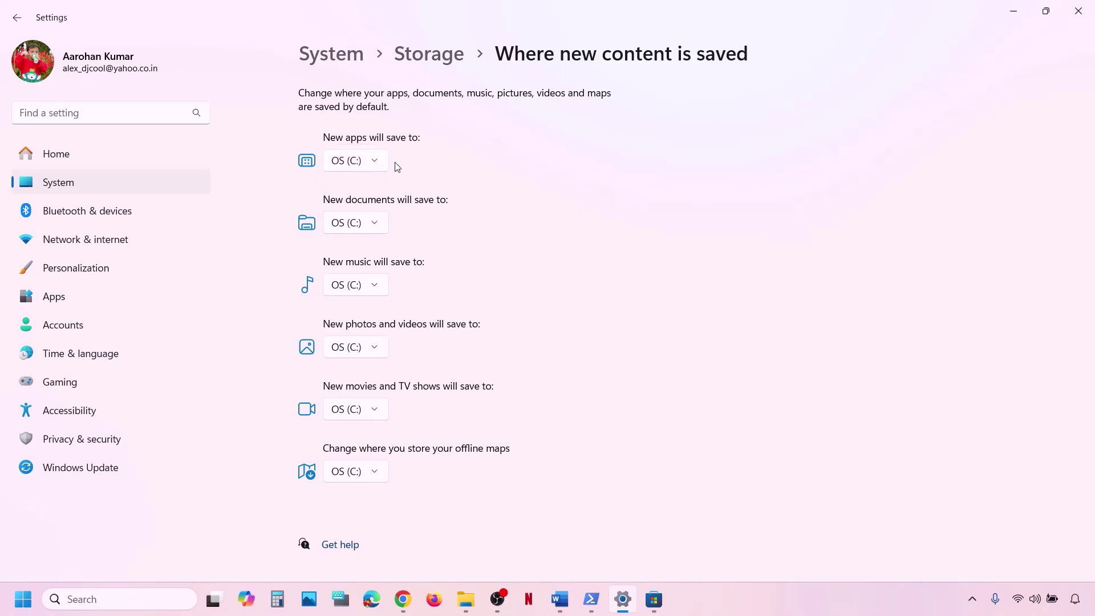
pyautogui.click(1080, 10)
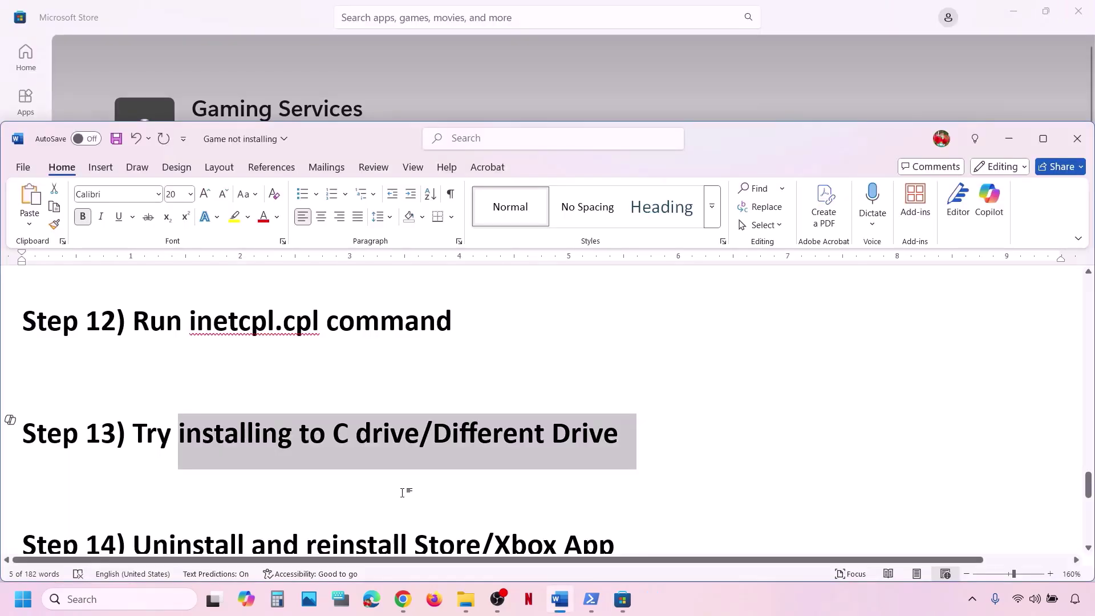
pyautogui.scroll(-3, 404, 490)
pyautogui.scroll(-1, 403, 492)
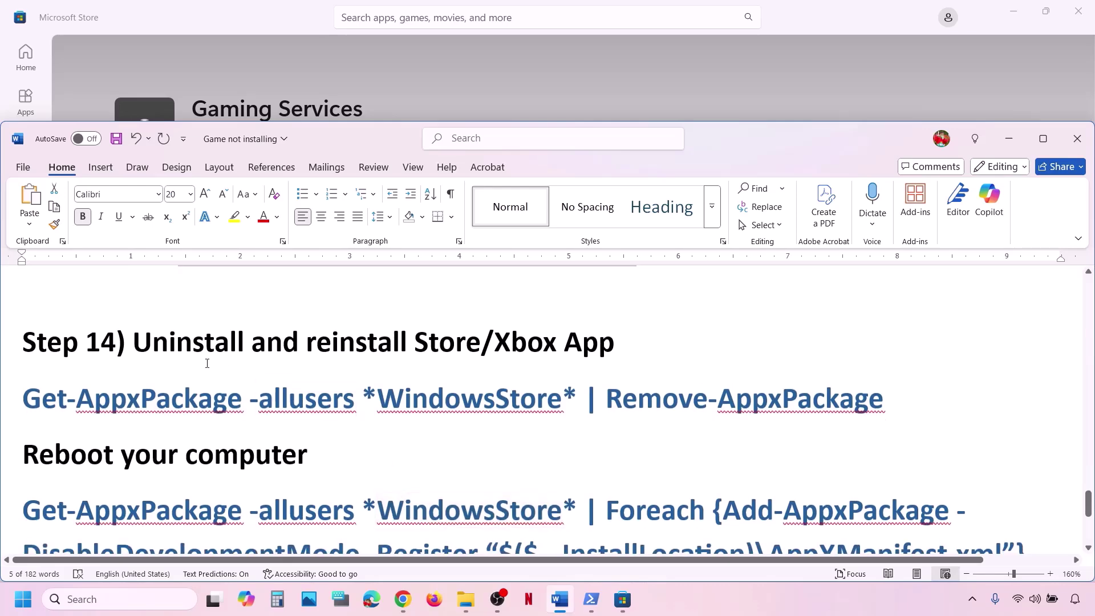